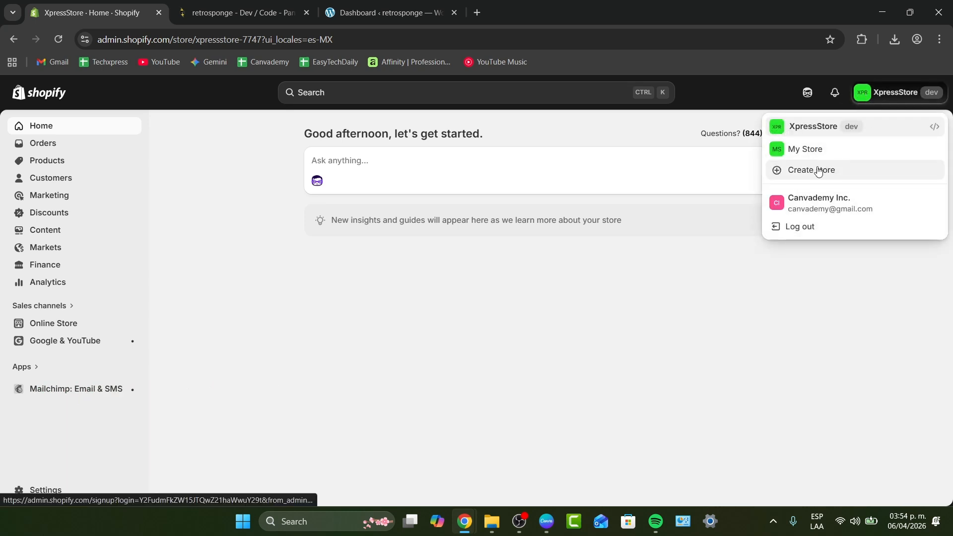
Create a new Shopify store, skipping the $1 subscription offer and the customized setup.
{"action": "left_click", "coordinate": [816, 171]}
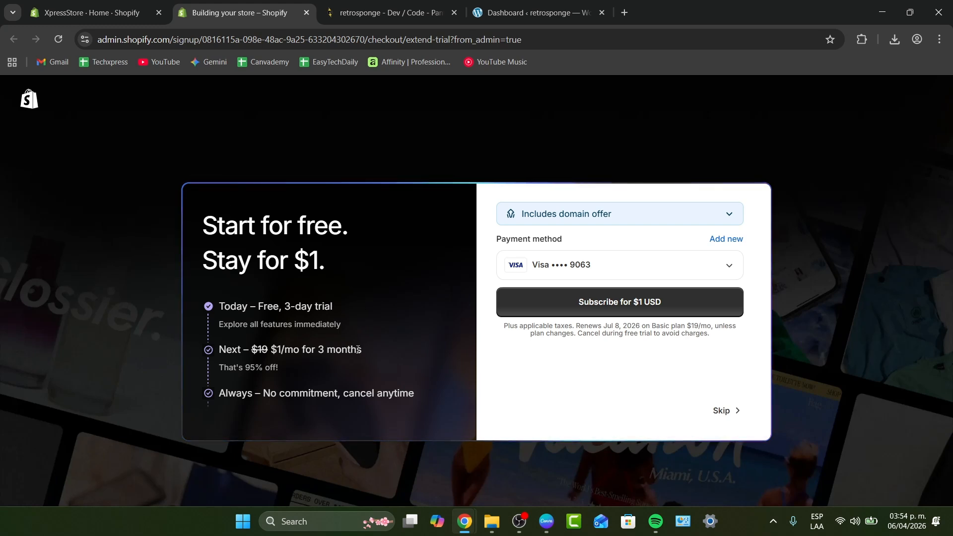
{"action": "left_click", "coordinate": [730, 417]}
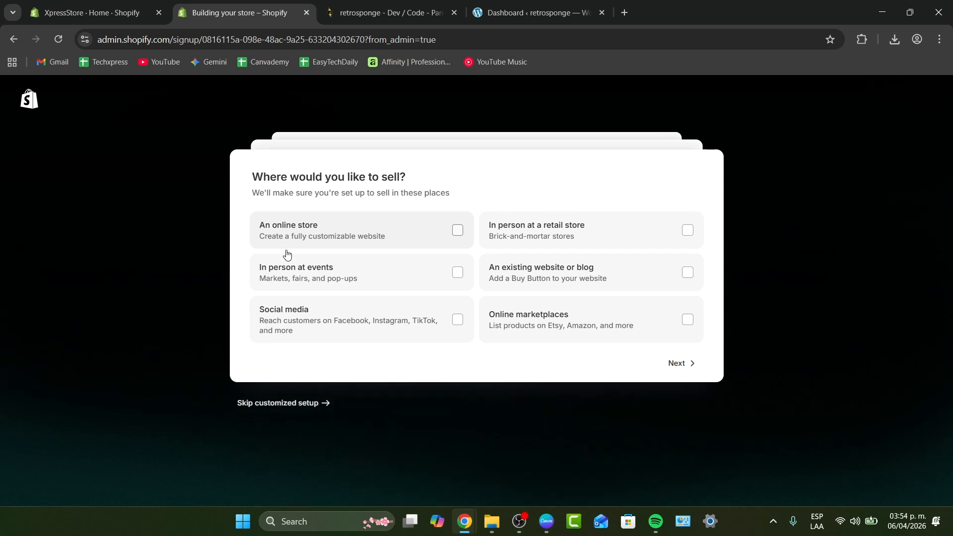
{"action": "left_click", "coordinate": [289, 401]}
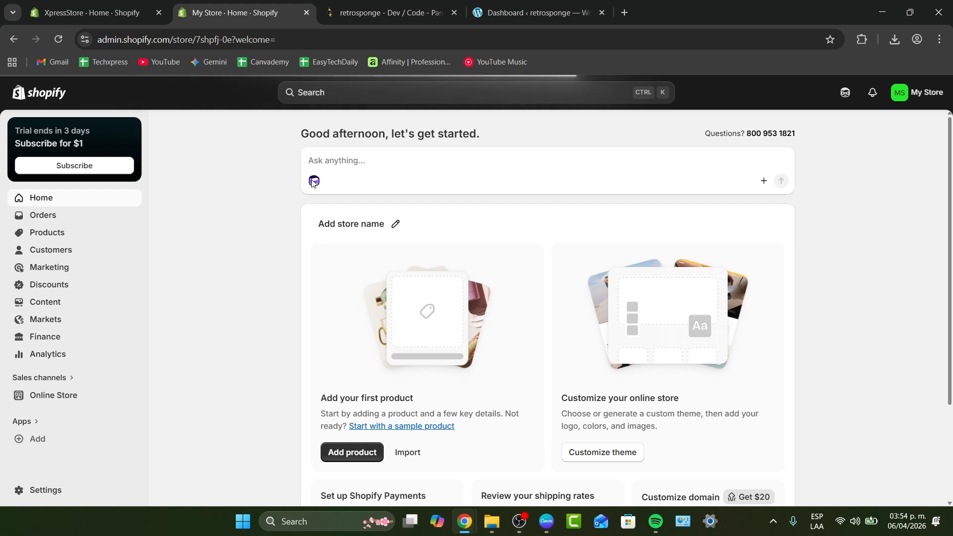
Send Sidekick the prompt "I'm building and eco-friendly pet brand for Gen Z. Set my brand voice to 'witty and sustainable' and choose a minimalistic theme".
{"action": "left_click", "coordinate": [350, 159]}
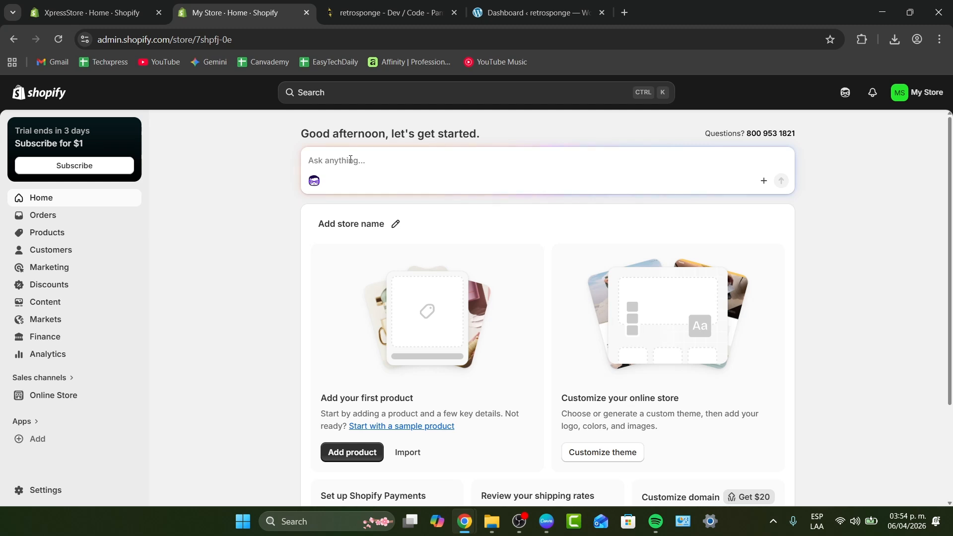
{"action": "type", "text": "I'm b"}
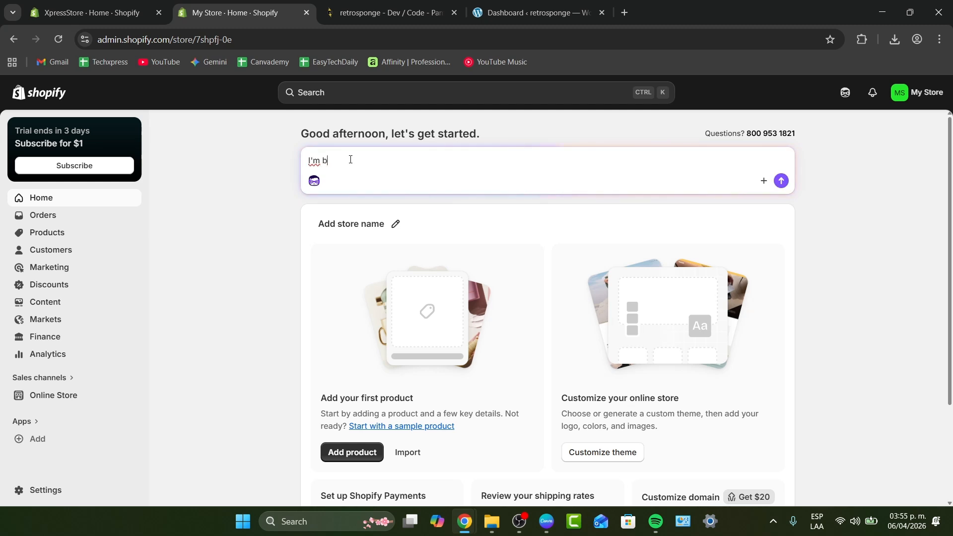
{"action": "type", "text": "uilding and eco-friendly pet"}
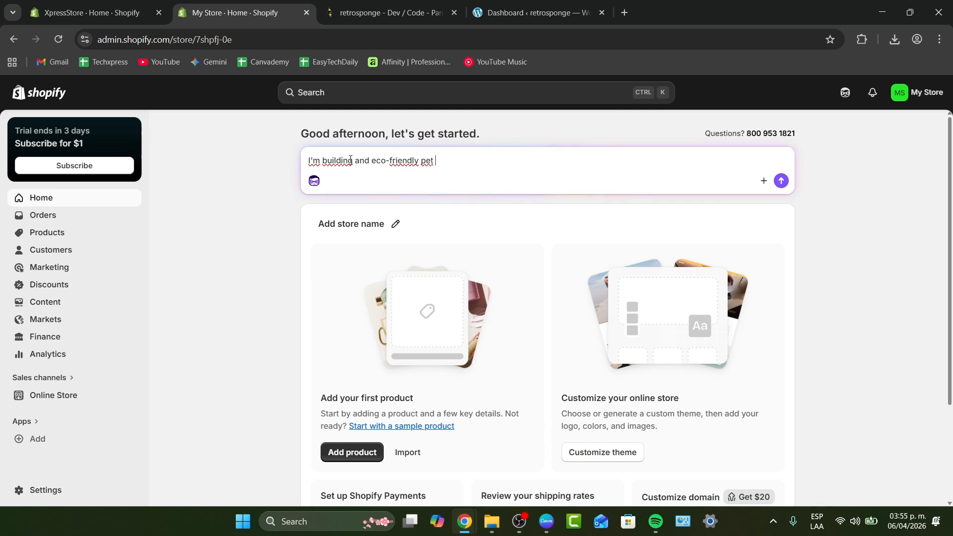
{"action": "type", "text": " brand for Gen Z. Set my brand voice to \"witty and sustainable"}
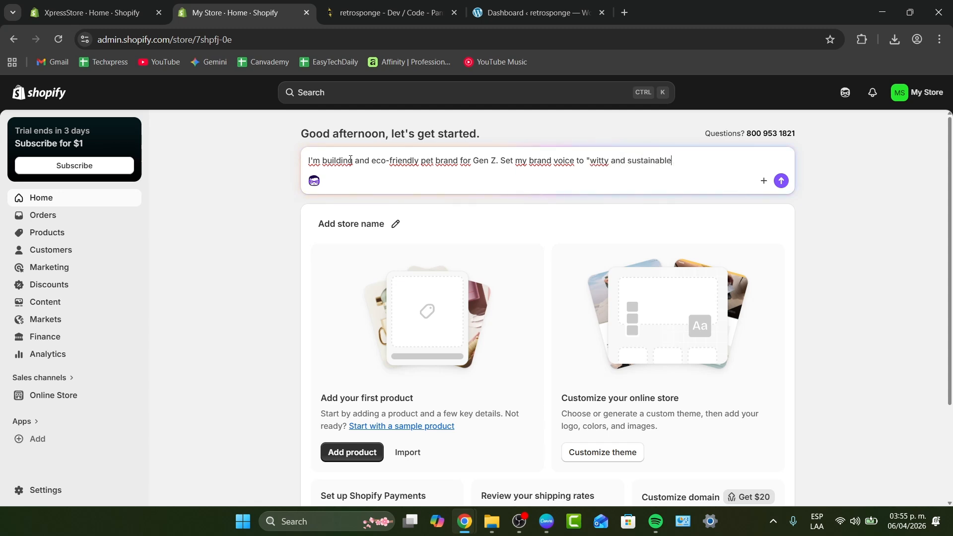
{"action": "type", "text": "\" and choose a minima"}
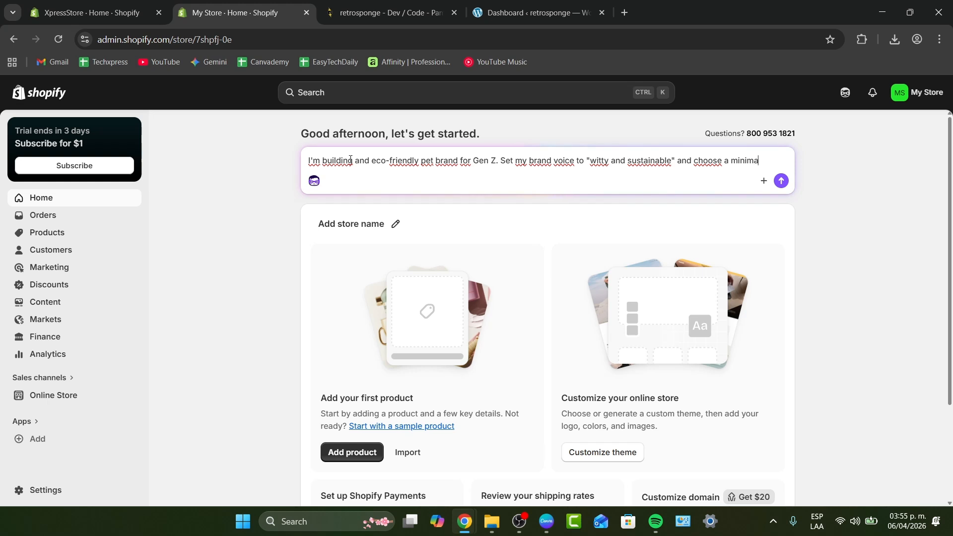
{"action": "type", "text": "listic th"}
{"action": "key", "text": "Return"}
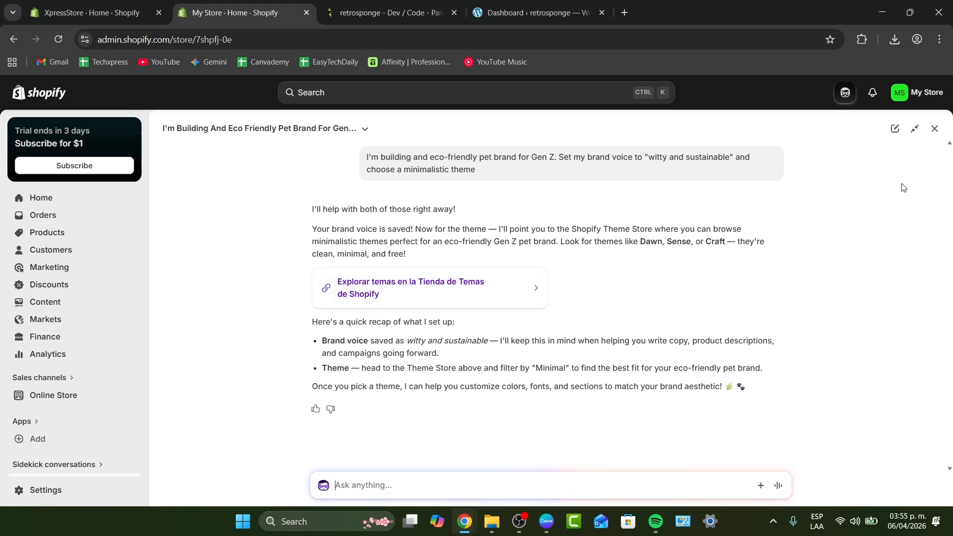
{"action": "left_click", "coordinate": [914, 129]}
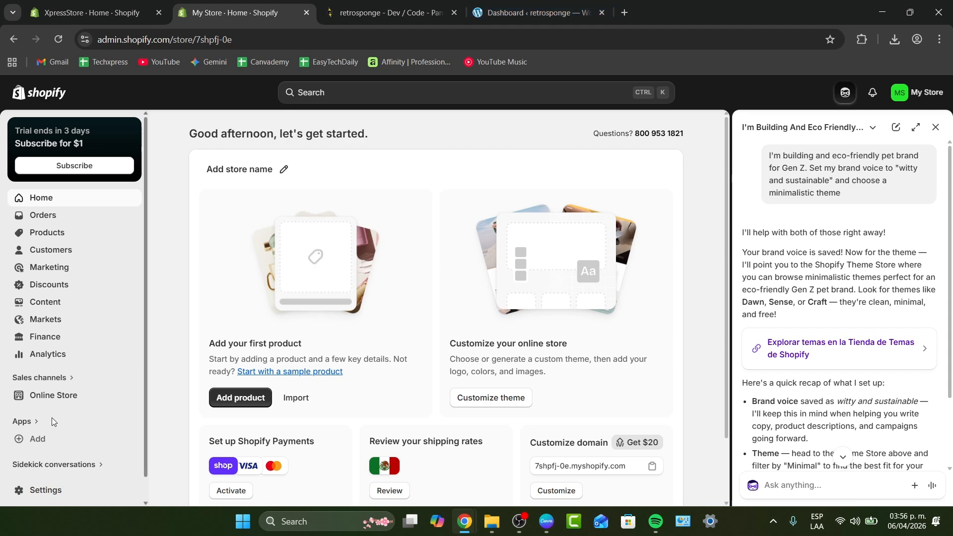
Find Printify: Print on Demand in the Shopify App Store and install it with the requested data access.
{"action": "left_click", "coordinate": [47, 437]}
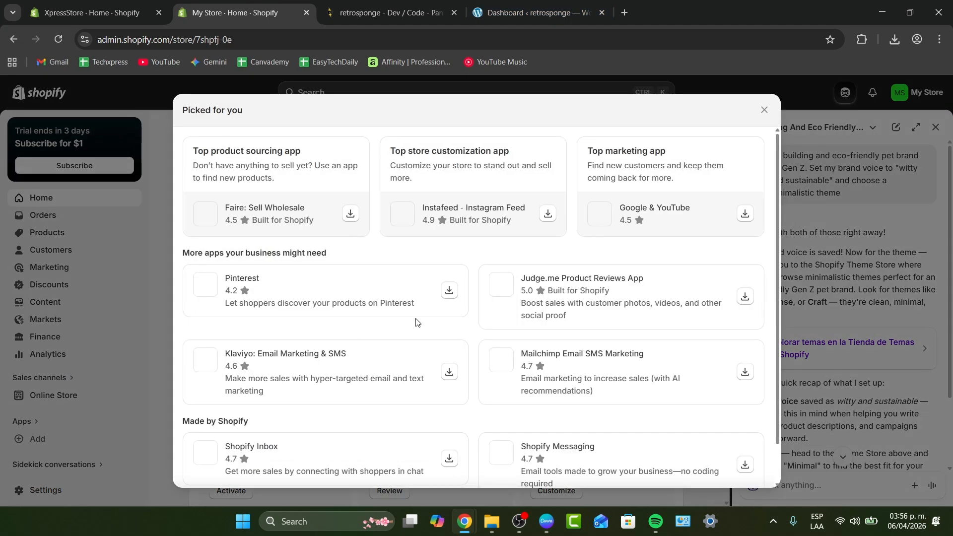
{"action": "scroll", "coordinate": [424, 329], "scroll_direction": "down", "scroll_amount": 1}
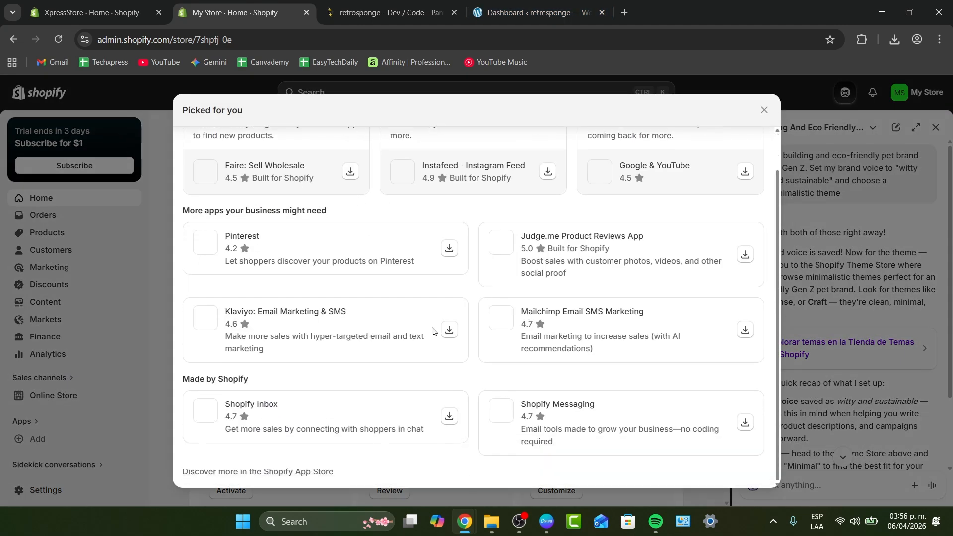
{"action": "left_click", "coordinate": [296, 471]}
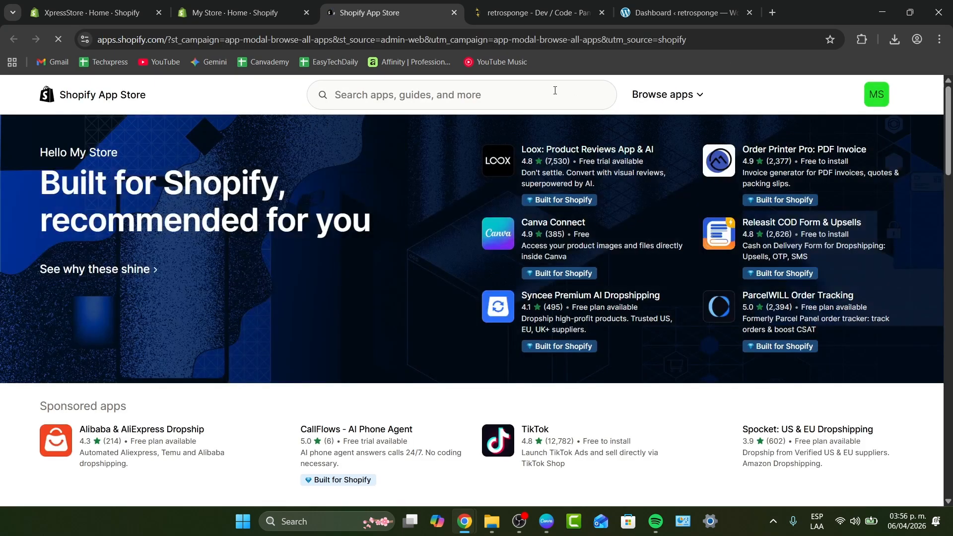
{"action": "left_click", "coordinate": [553, 91]}
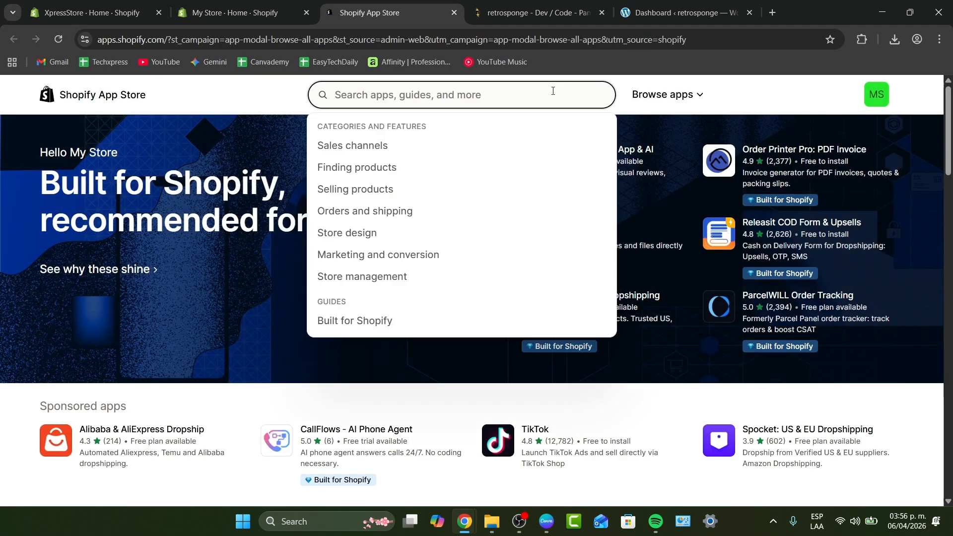
{"action": "type", "text": "printiify"}
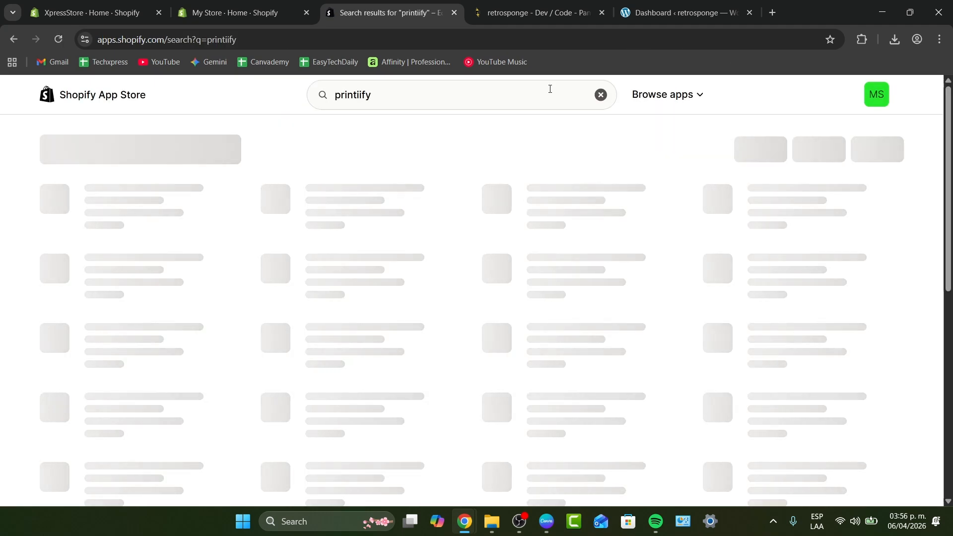
{"action": "left_click", "coordinate": [128, 237]}
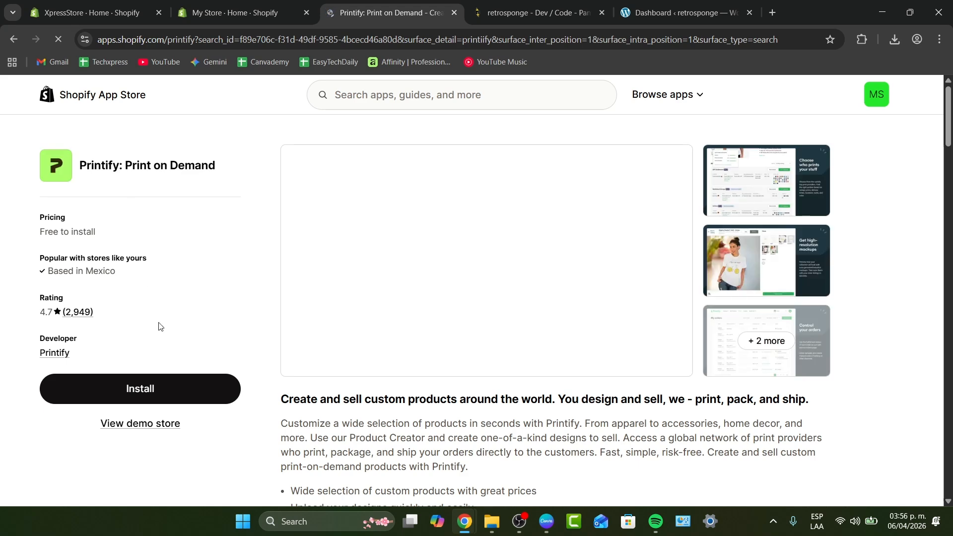
{"action": "left_click", "coordinate": [169, 387]}
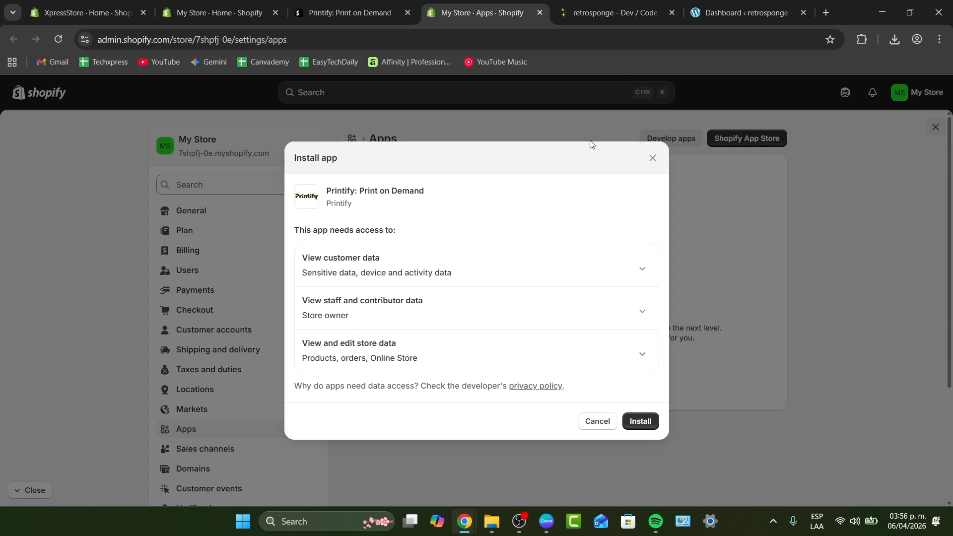
{"action": "left_click", "coordinate": [647, 425]}
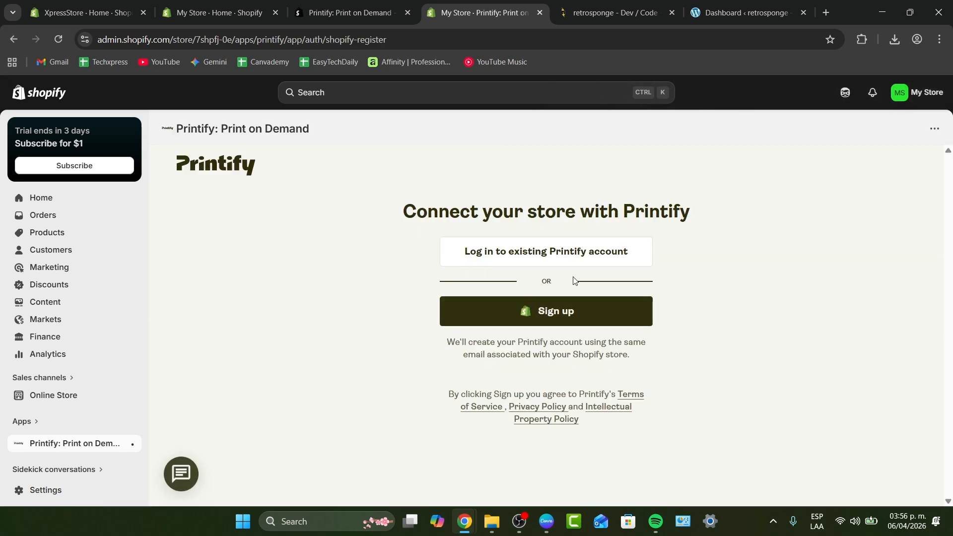
Log in to the existing Printify account, trying Google sign-in first and then entering the account password.
{"action": "left_click", "coordinate": [562, 263]}
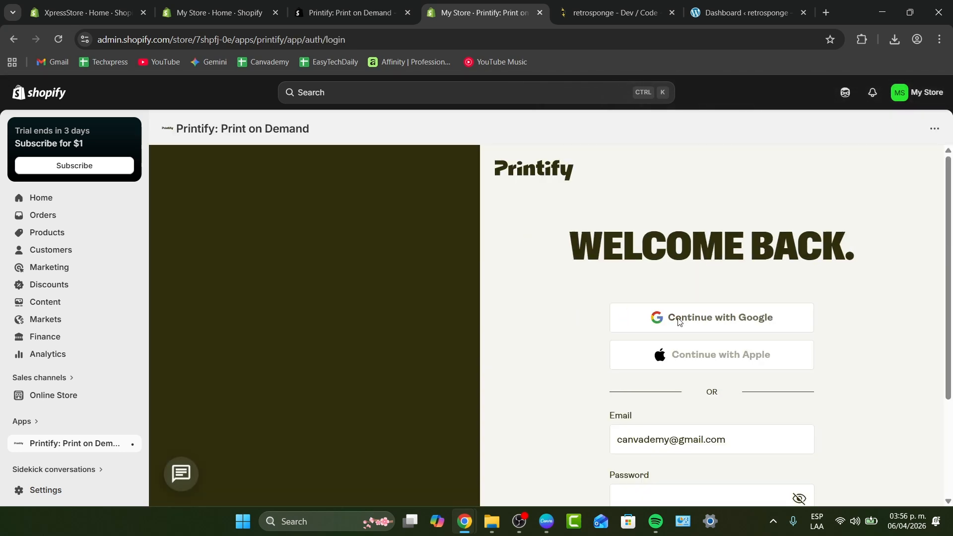
{"action": "left_click", "coordinate": [710, 318]}
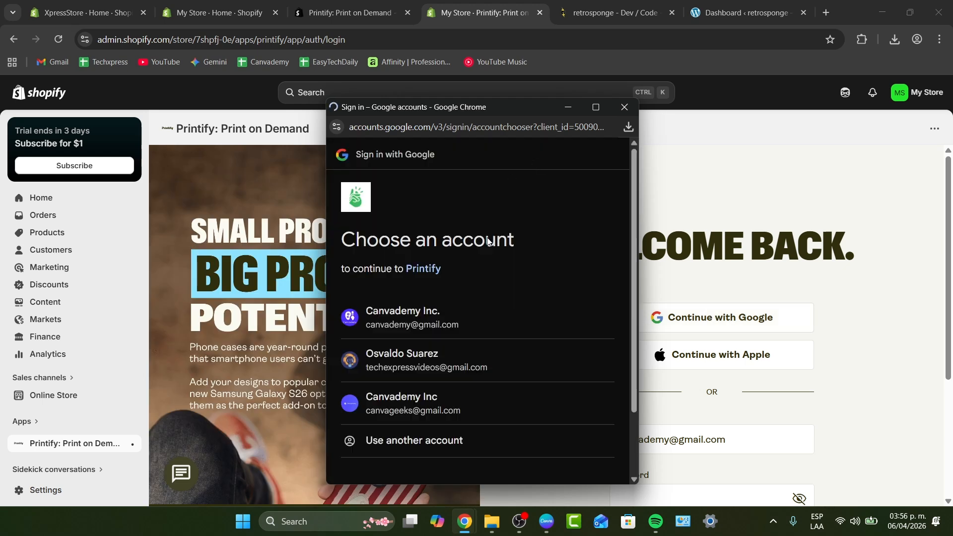
{"action": "left_click", "coordinate": [435, 322]}
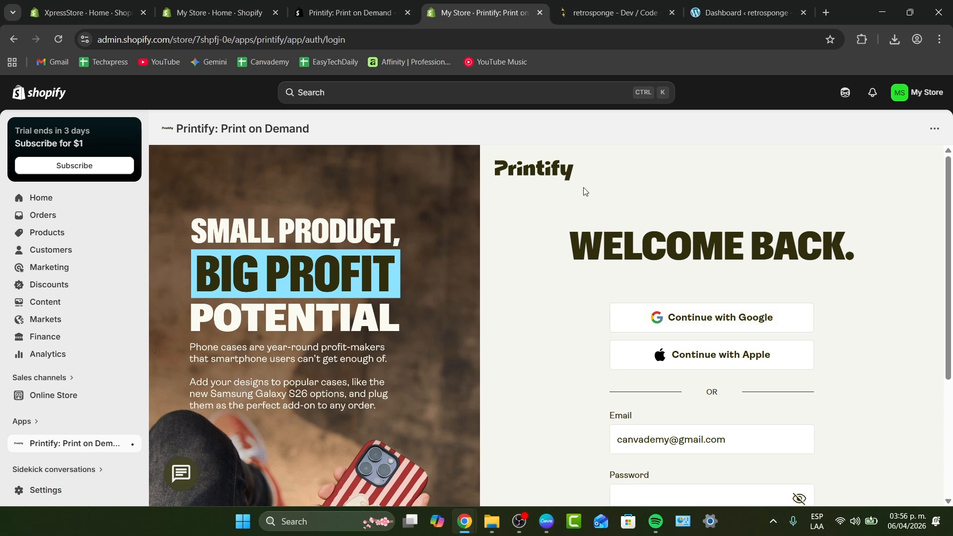
{"action": "scroll", "coordinate": [719, 244], "scroll_direction": "down", "scroll_amount": 4}
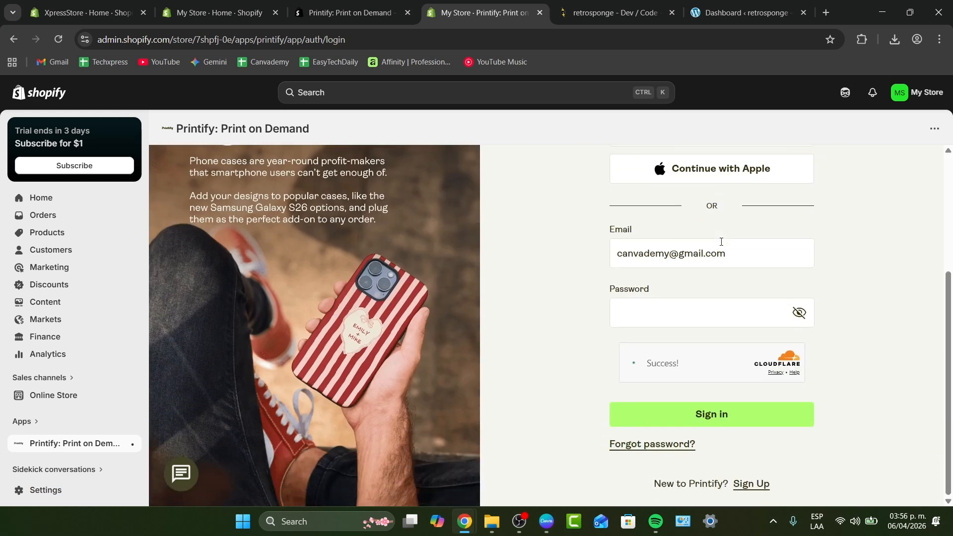
{"action": "left_click", "coordinate": [675, 326]}
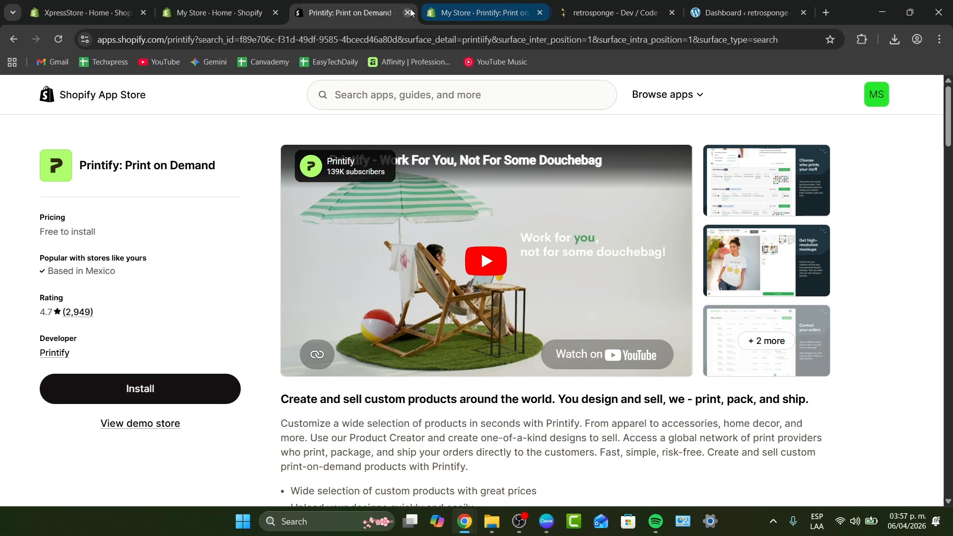
Close the Printify App Store listing and the XpressStore admin, keeping the new store's Printify page open.
{"action": "left_click", "coordinate": [408, 12]}
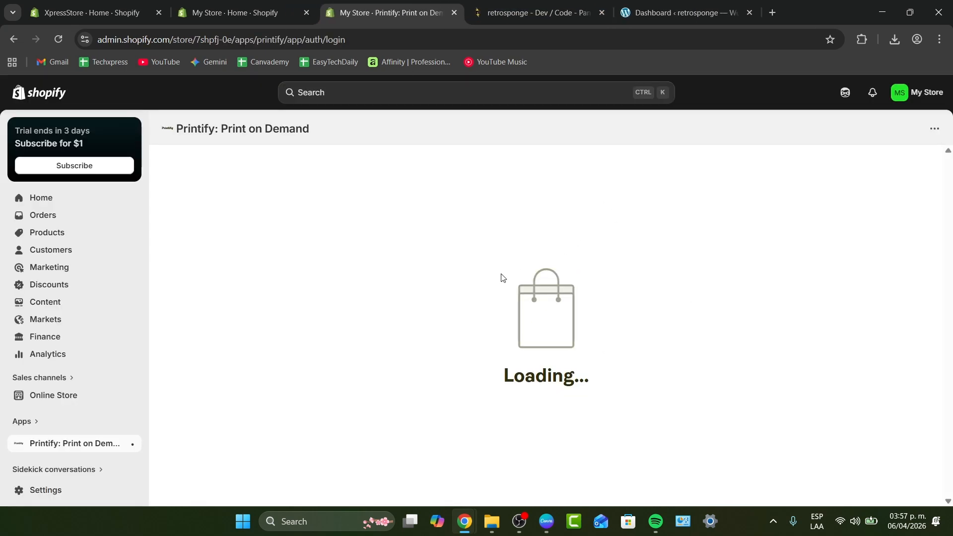
{"action": "left_click", "coordinate": [234, 13]}
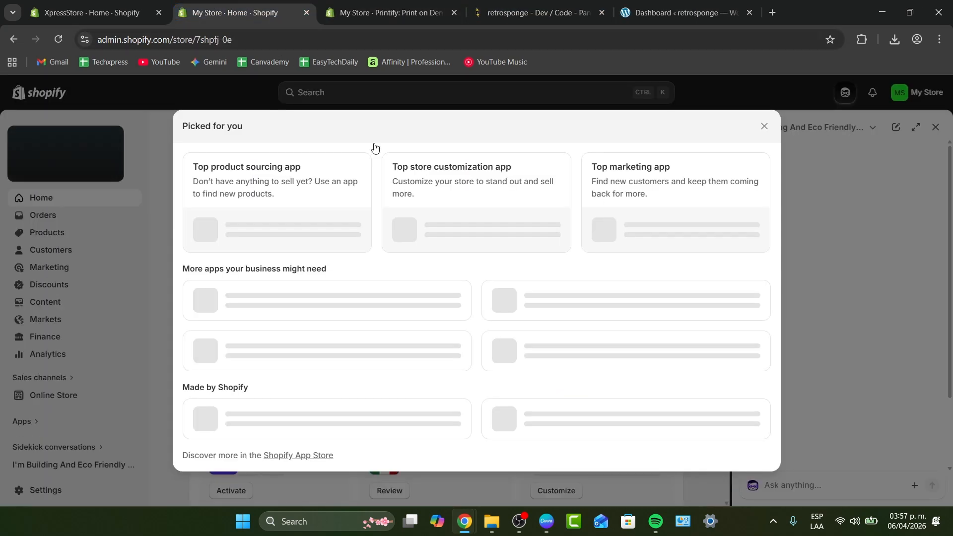
{"action": "left_click", "coordinate": [387, 12]}
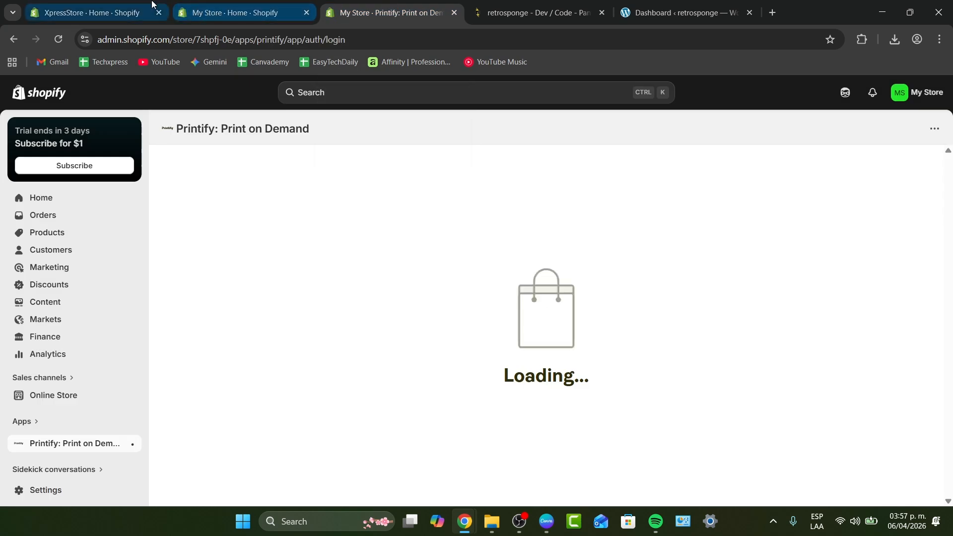
{"action": "left_click", "coordinate": [158, 13]}
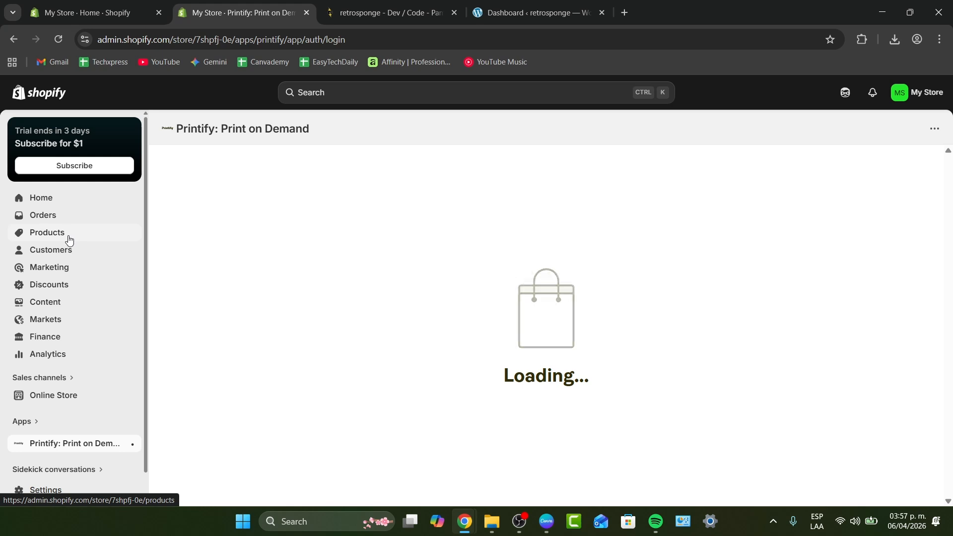
Reload the Printify app page in the new store's admin.
{"action": "triple_click", "coordinate": [566, 378]}
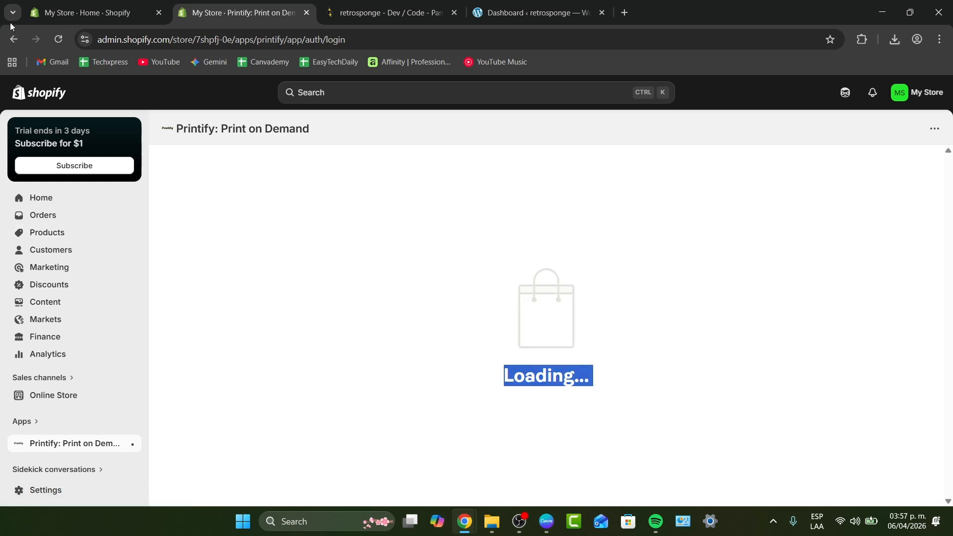
{"action": "left_click", "coordinate": [129, 37]}
{"action": "key", "text": "Return"}
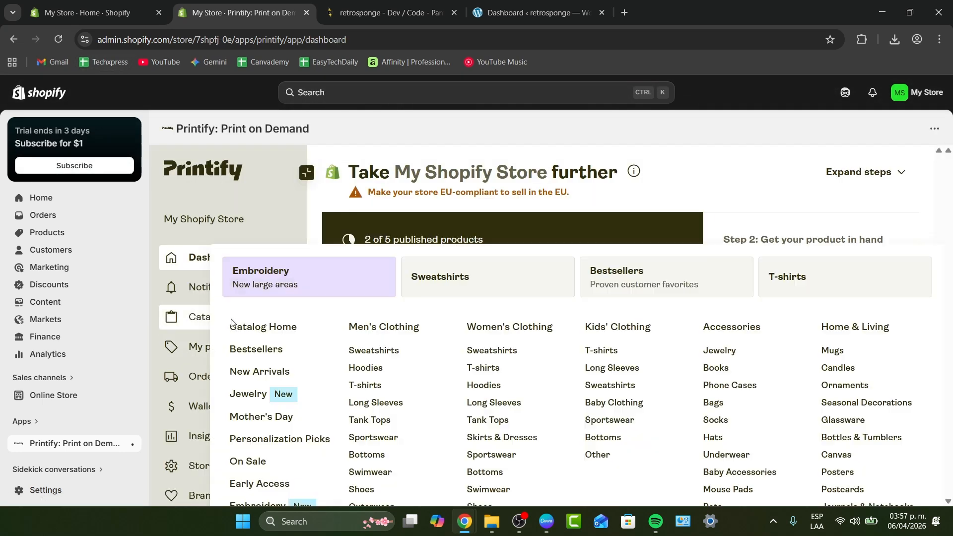
Open Printify's My products page, dismiss the feedback survey and start designing the Bella+Canvas T-shirt.
{"action": "left_click", "coordinate": [198, 349]}
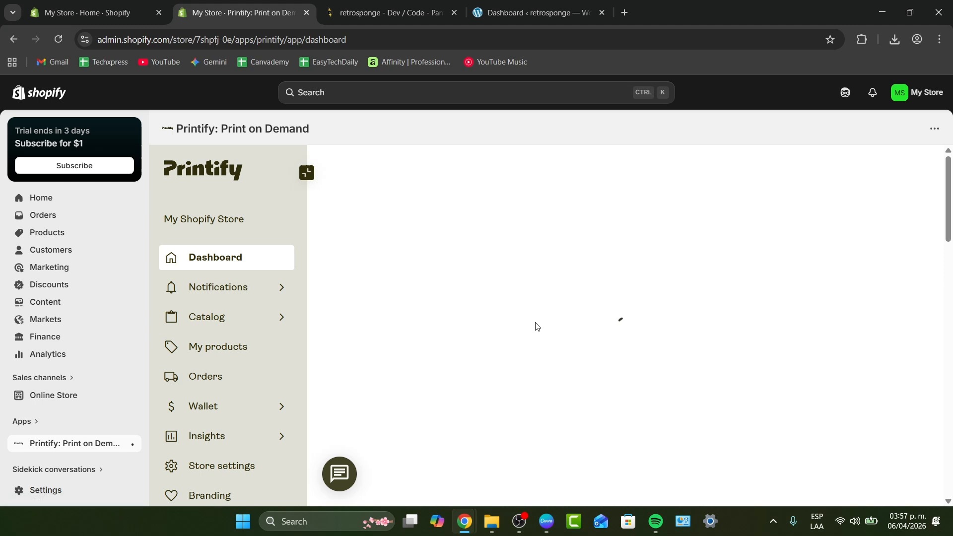
{"action": "left_click", "coordinate": [279, 342]}
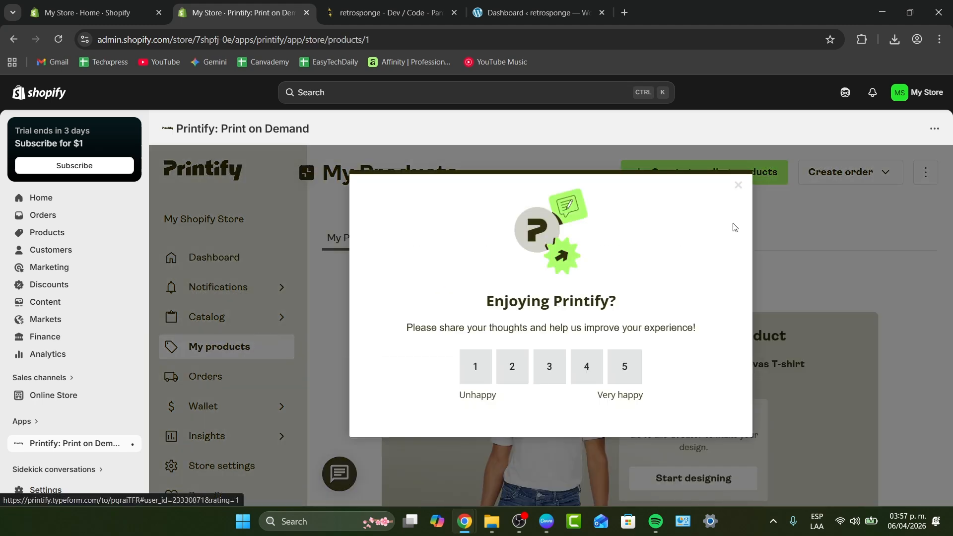
{"action": "left_click", "coordinate": [737, 185]}
{"action": "scroll", "coordinate": [747, 254], "scroll_direction": "down", "scroll_amount": 3}
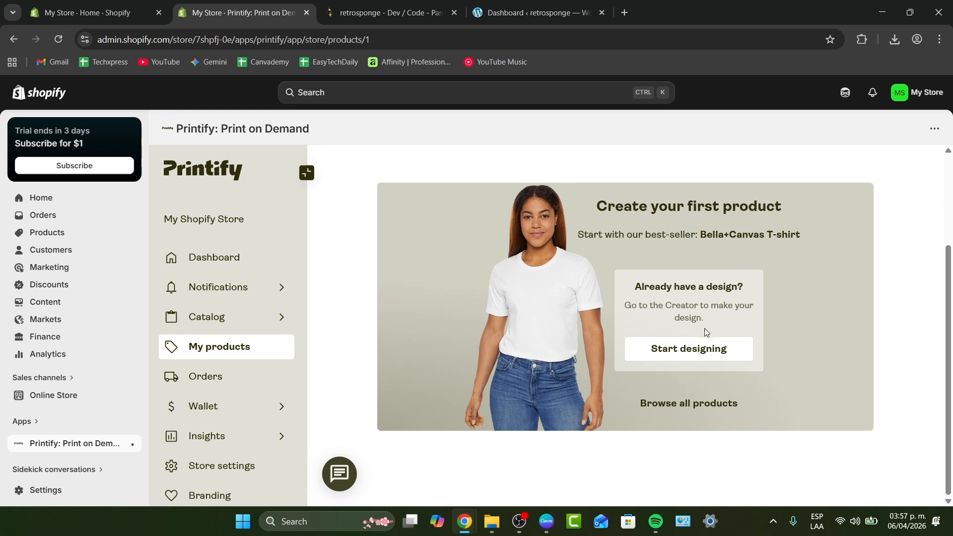
{"action": "left_click", "coordinate": [709, 350]}
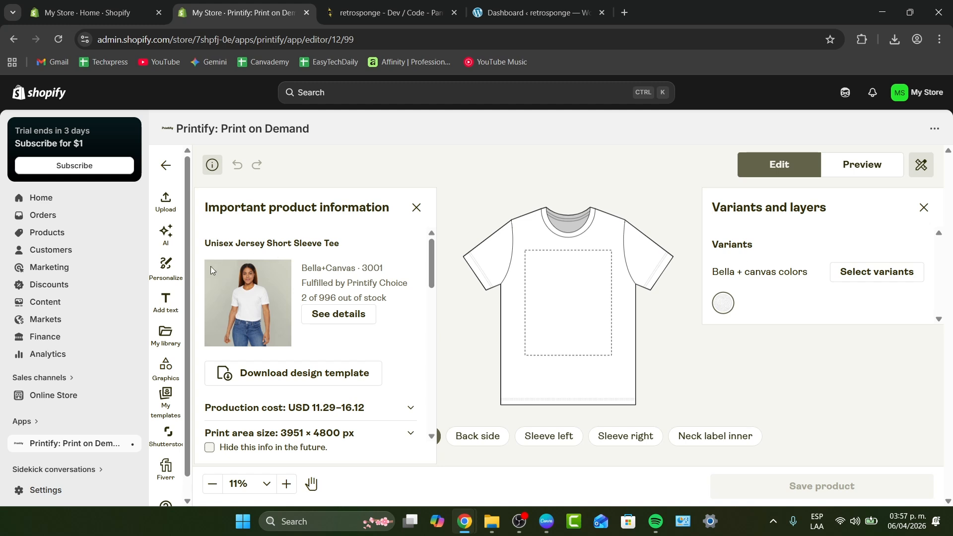
Add the image oiugilj.png from the library to the front side of the T-shirt.
{"action": "left_click", "coordinate": [165, 335]}
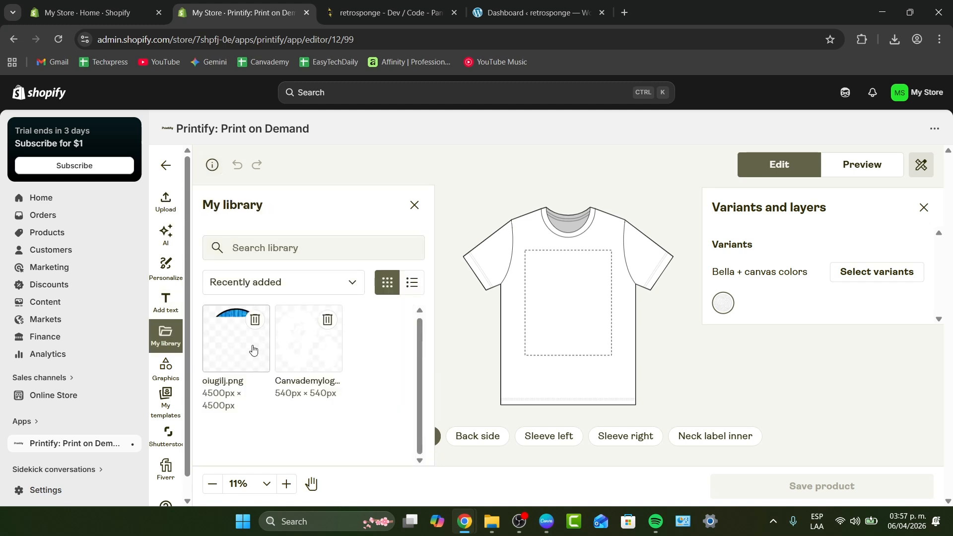
{"action": "left_click", "coordinate": [232, 355]}
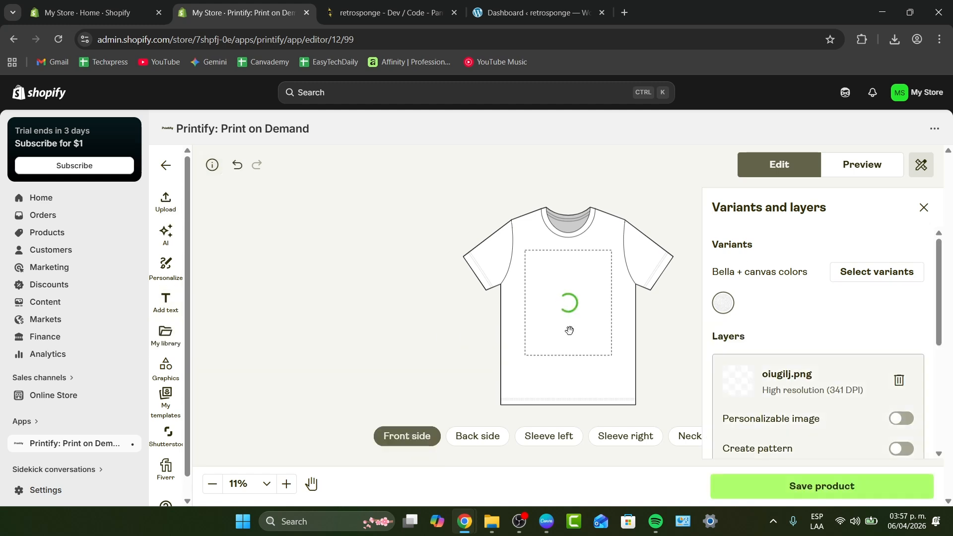
Save the T-shirt design as a product and start preparing it for publishing to the store.
{"action": "left_click", "coordinate": [822, 487]}
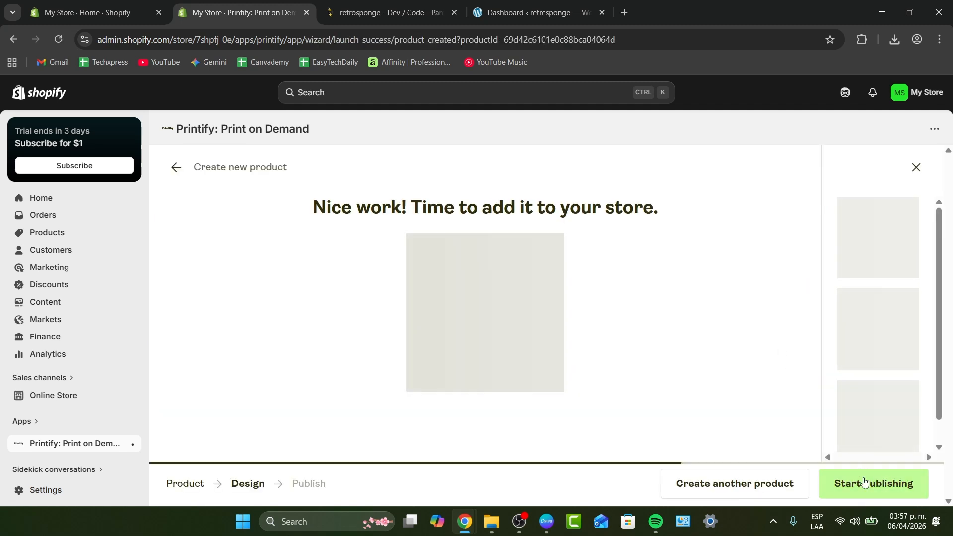
{"action": "left_click", "coordinate": [863, 482]}
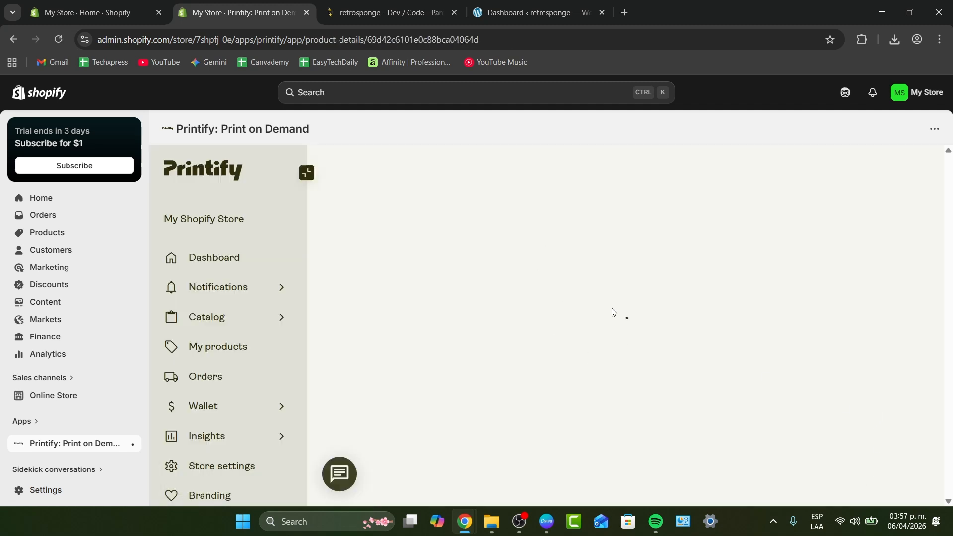
Review the listing's selected mockups, title, description, shipping options and pricing before publishing.
{"action": "scroll", "coordinate": [652, 327], "scroll_direction": "down", "scroll_amount": 4}
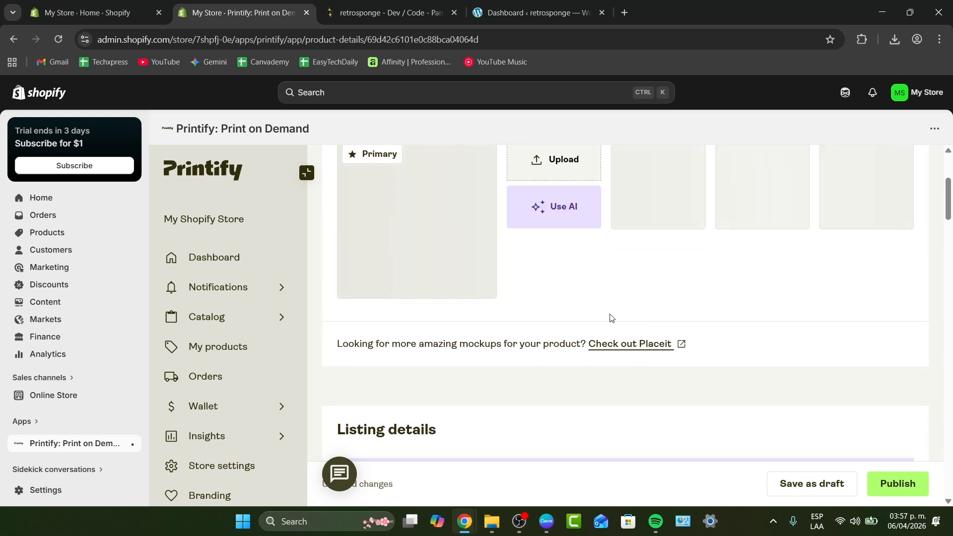
{"action": "scroll", "coordinate": [610, 333], "scroll_direction": "up", "scroll_amount": 1}
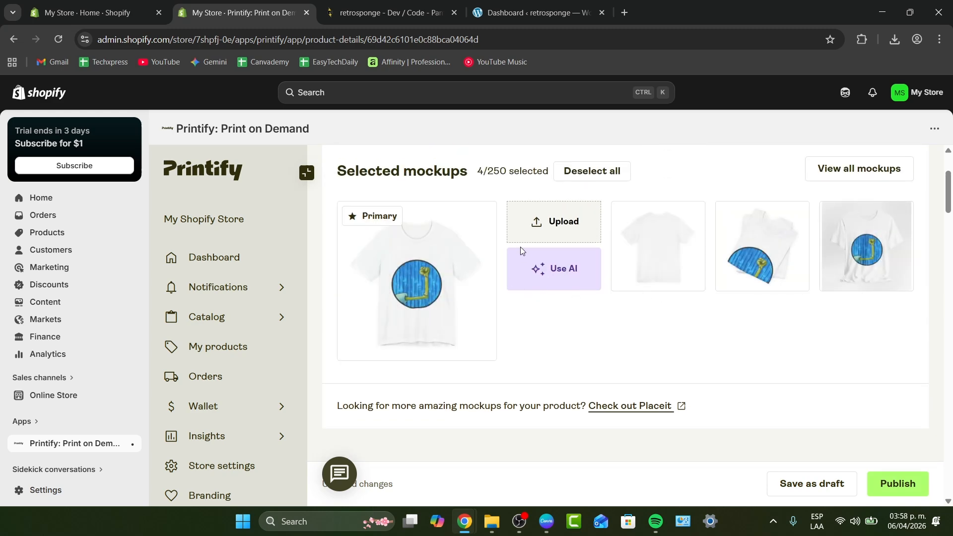
{"action": "scroll", "coordinate": [554, 358], "scroll_direction": "down", "scroll_amount": 10}
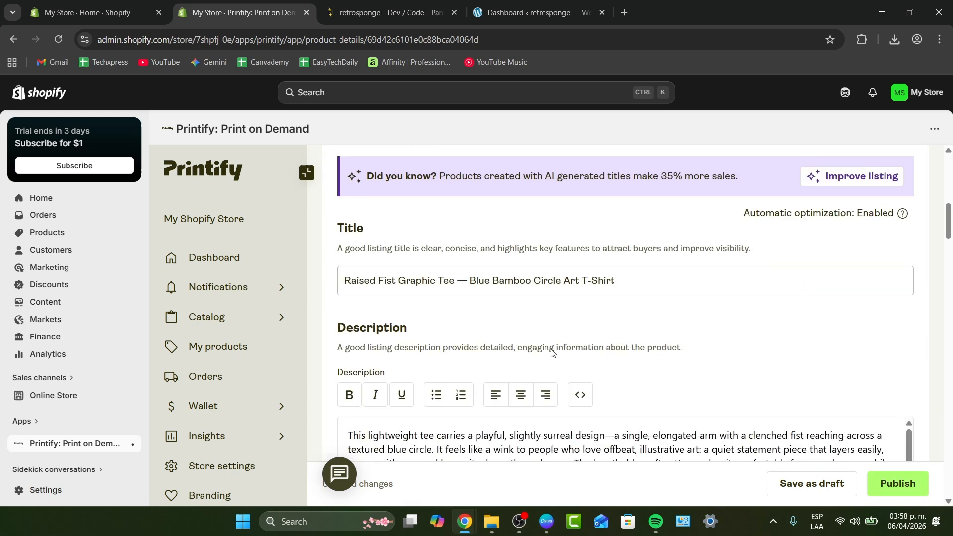
{"action": "scroll", "coordinate": [650, 379], "scroll_direction": "down", "scroll_amount": 10}
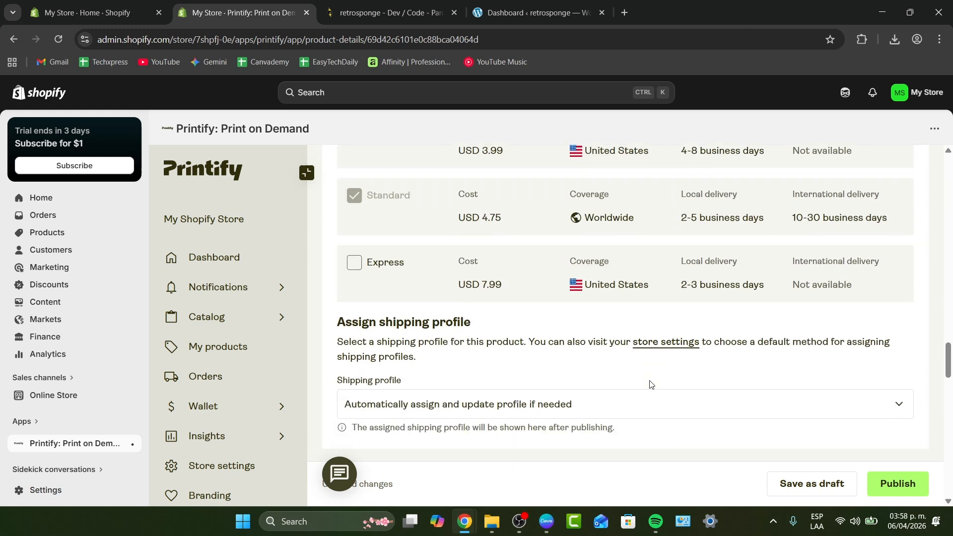
{"action": "scroll", "coordinate": [650, 382], "scroll_direction": "up", "scroll_amount": 3}
{"action": "scroll", "coordinate": [651, 385], "scroll_direction": "down", "scroll_amount": 5}
{"action": "scroll", "coordinate": [650, 383], "scroll_direction": "down", "scroll_amount": 8}
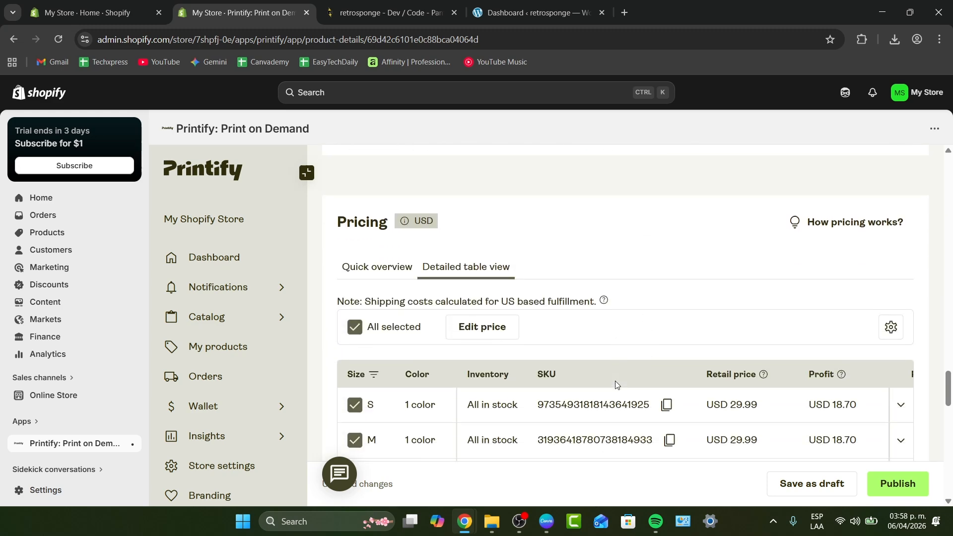
{"action": "scroll", "coordinate": [595, 381], "scroll_direction": "up", "scroll_amount": 8}
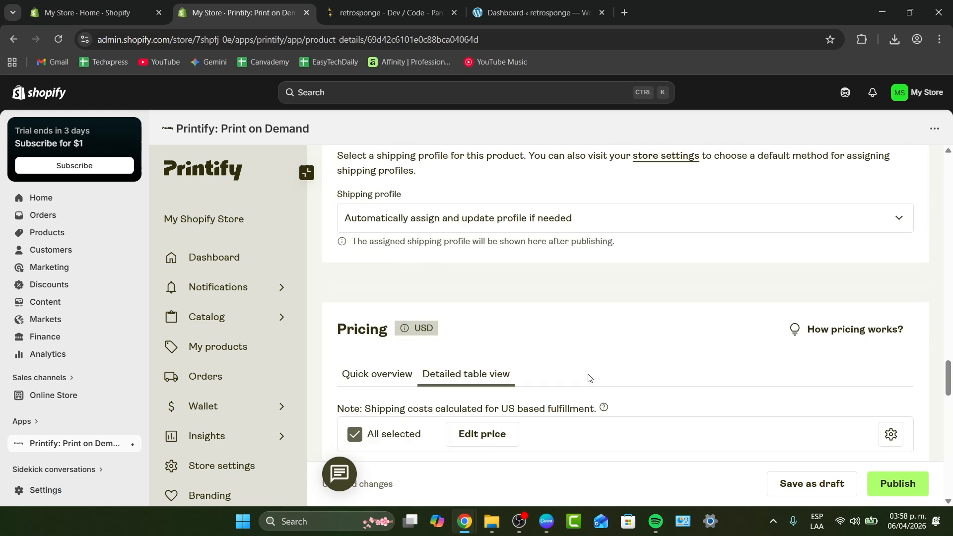
Set the profit for all selected variants to USD 1.00 and publish the T-shirt to the store.
{"action": "left_click", "coordinate": [485, 433]}
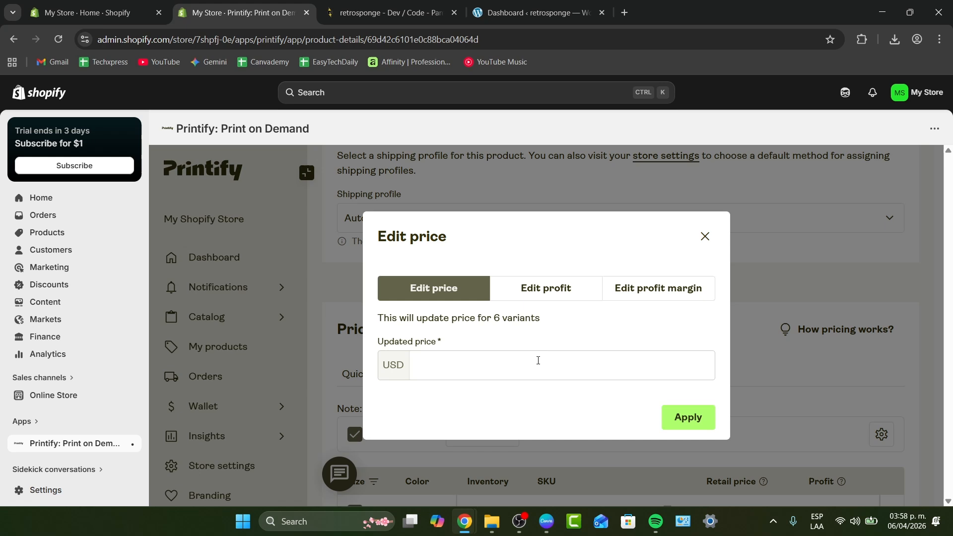
{"action": "left_click", "coordinate": [535, 291]}
{"action": "left_click", "coordinate": [497, 365]}
{"action": "type", "text": "1"}
{"action": "left_click", "coordinate": [665, 425]}
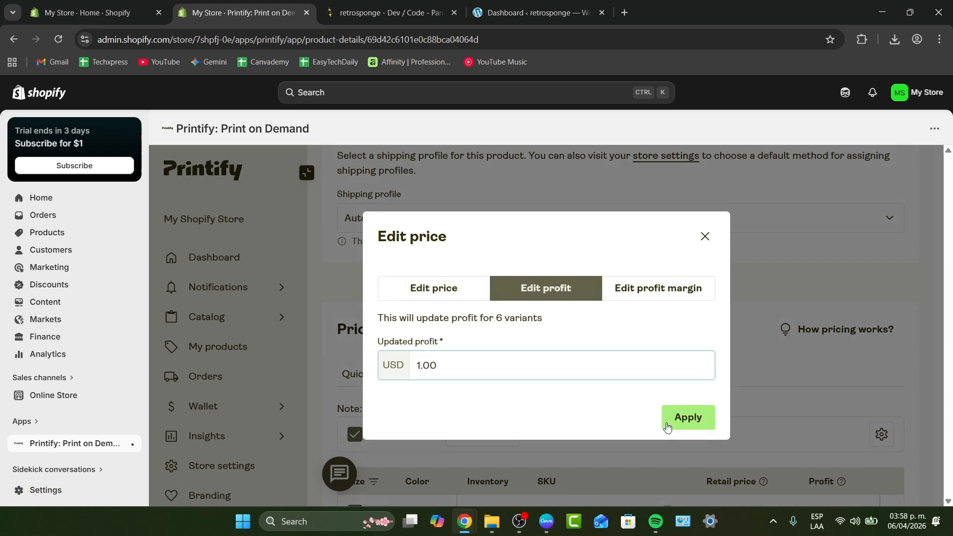
{"action": "left_click", "coordinate": [893, 482]}
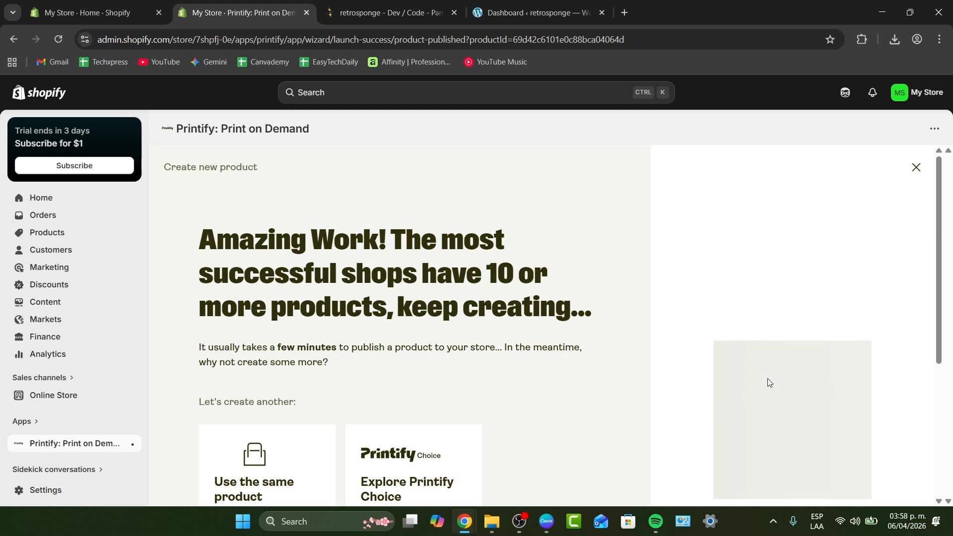
Open the published T-shirt in the store's products and examine its description, media, category and variants.
{"action": "scroll", "coordinate": [617, 321], "scroll_direction": "down", "scroll_amount": 3}
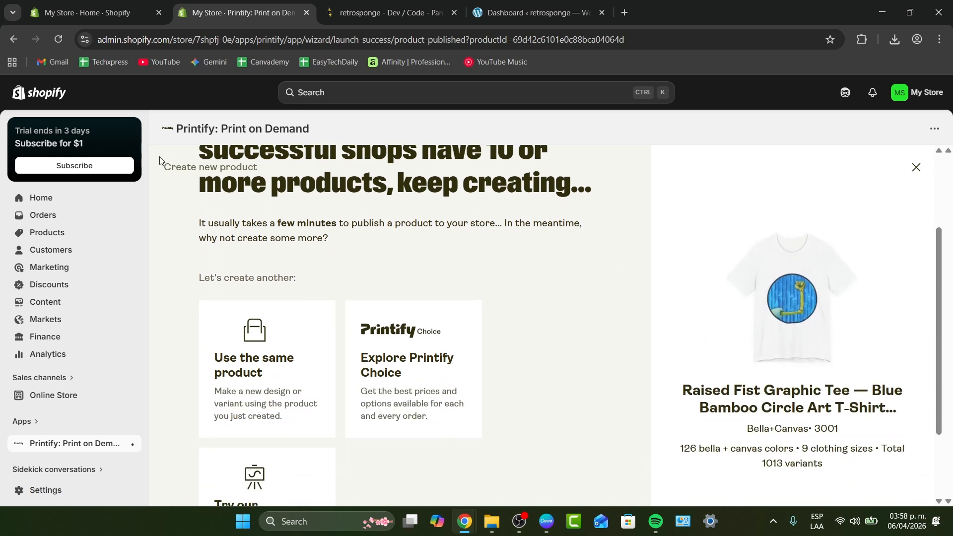
{"action": "left_click", "coordinate": [68, 233]}
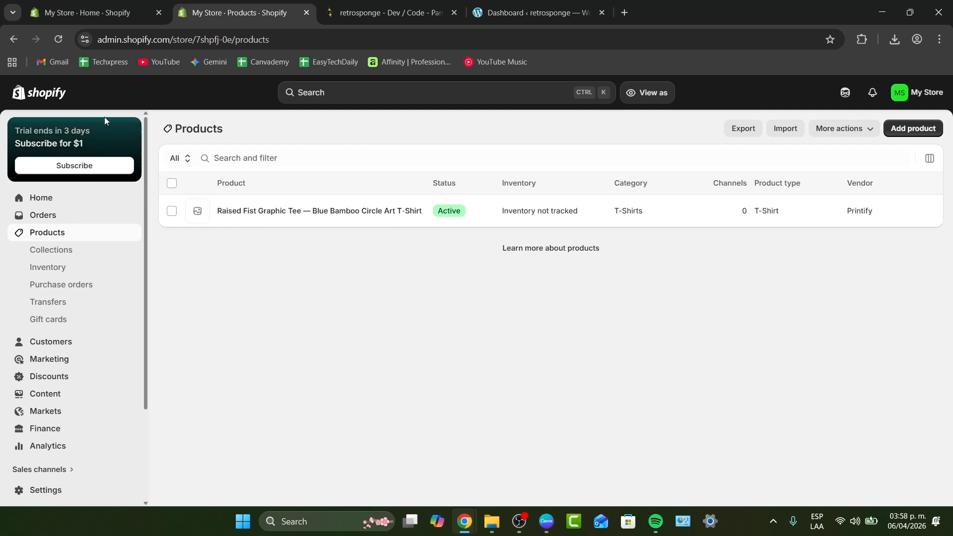
{"action": "left_click", "coordinate": [285, 211]}
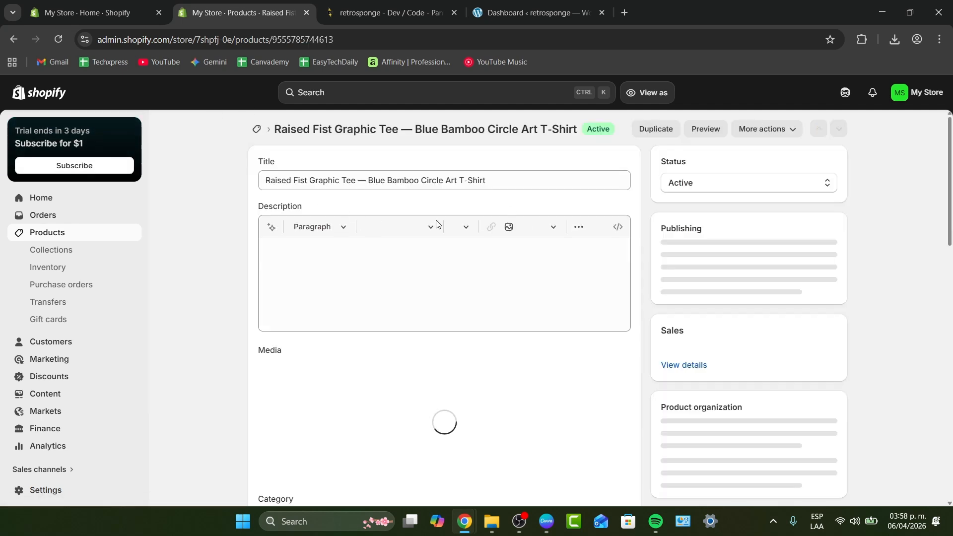
{"action": "scroll", "coordinate": [528, 298], "scroll_direction": "down", "scroll_amount": 6}
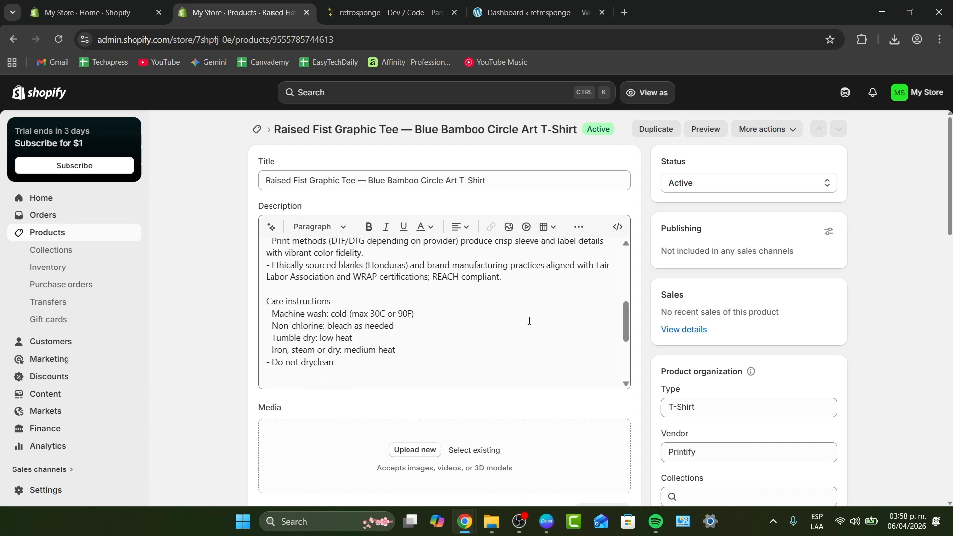
{"action": "scroll", "coordinate": [540, 419], "scroll_direction": "down", "scroll_amount": 2}
{"action": "scroll", "coordinate": [538, 419], "scroll_direction": "down", "scroll_amount": 3}
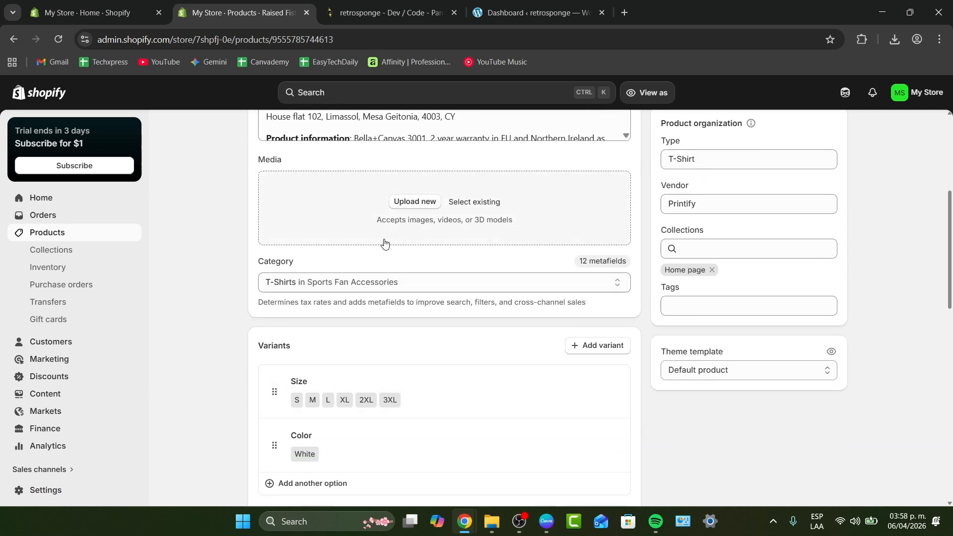
{"action": "scroll", "coordinate": [384, 243], "scroll_direction": "up", "scroll_amount": 10}
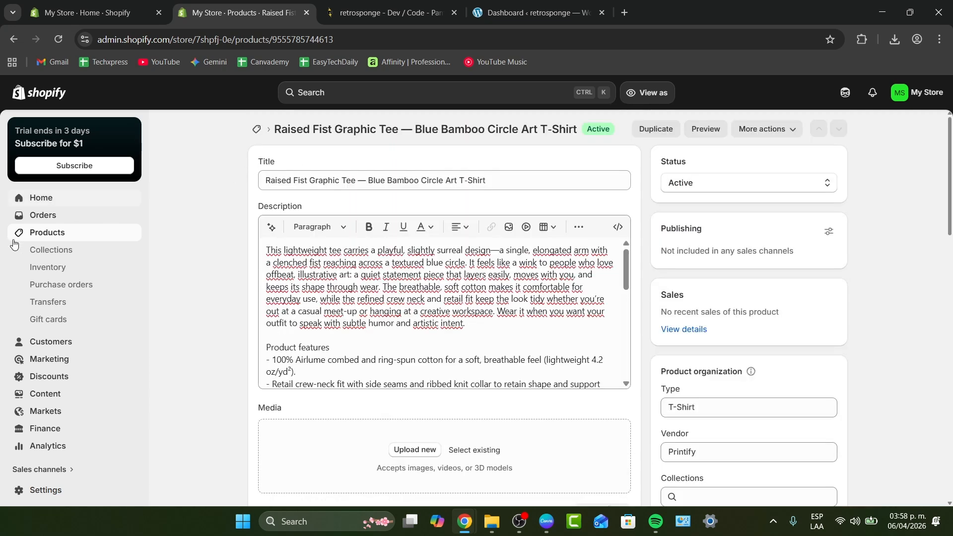
Return to the store's product list, reload it and reopen the T-shirt product.
{"action": "left_click", "coordinate": [76, 233]}
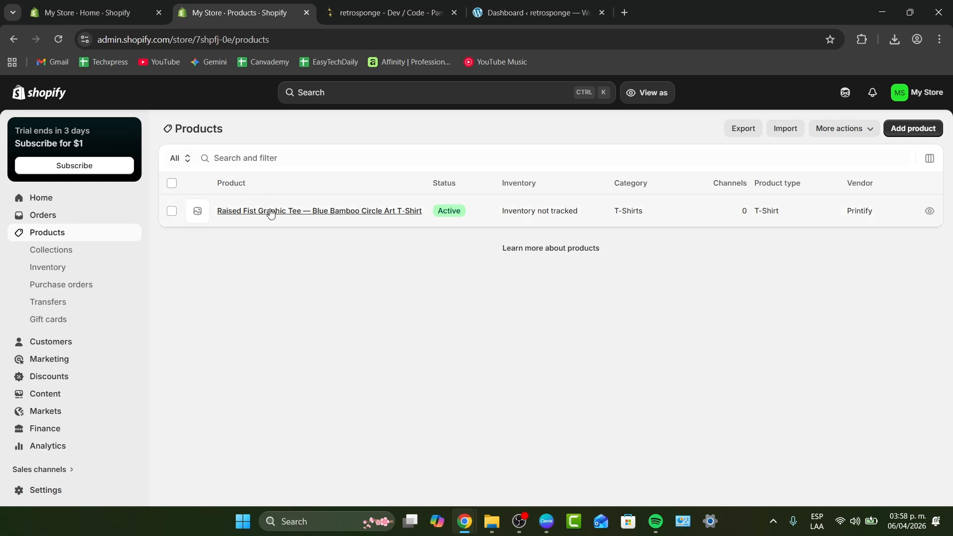
{"action": "left_click", "coordinate": [58, 39]}
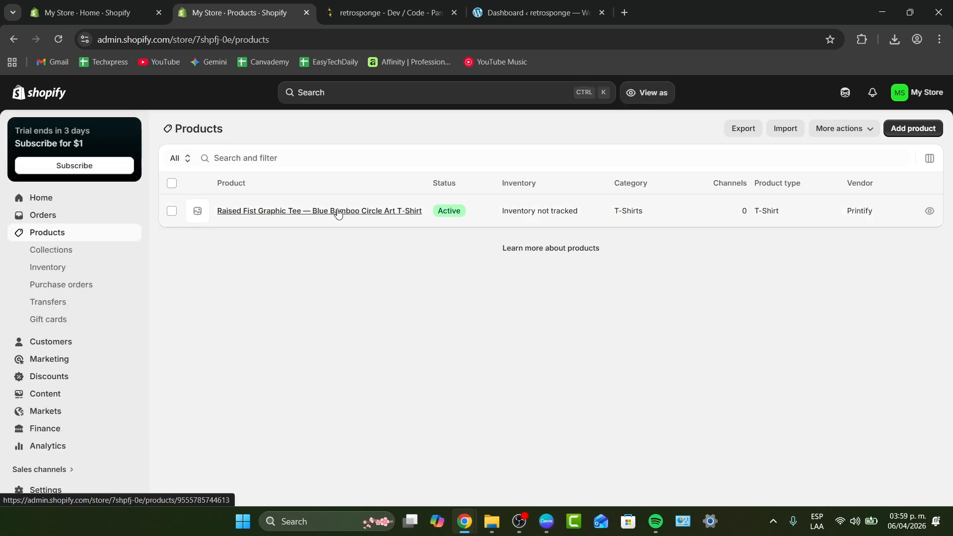
{"action": "left_click", "coordinate": [311, 215]}
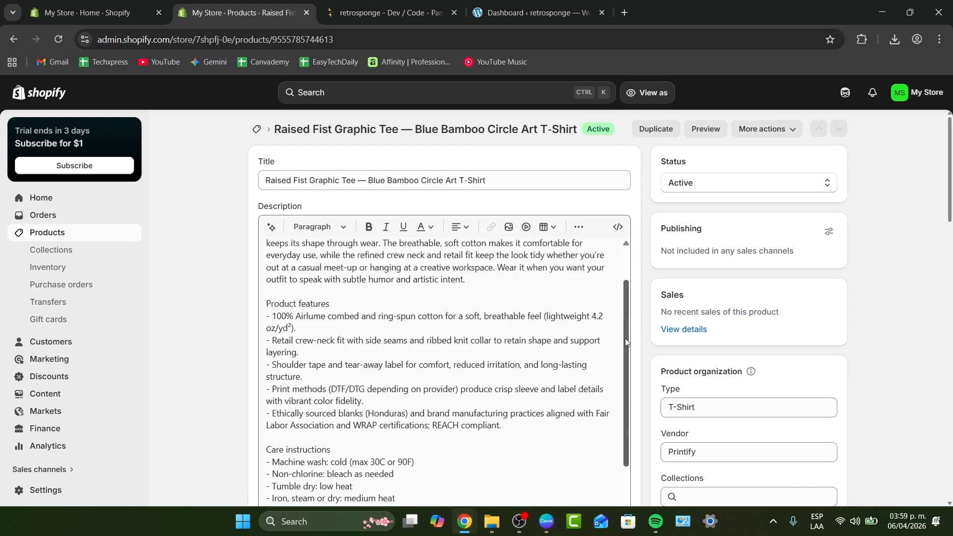
Upload the image oiugilj from the Downloads folder for the product's media.
{"action": "scroll", "coordinate": [601, 318], "scroll_direction": "down", "scroll_amount": 5}
{"action": "scroll", "coordinate": [665, 355], "scroll_direction": "down", "scroll_amount": 7}
{"action": "scroll", "coordinate": [665, 355], "scroll_direction": "up", "scroll_amount": 5}
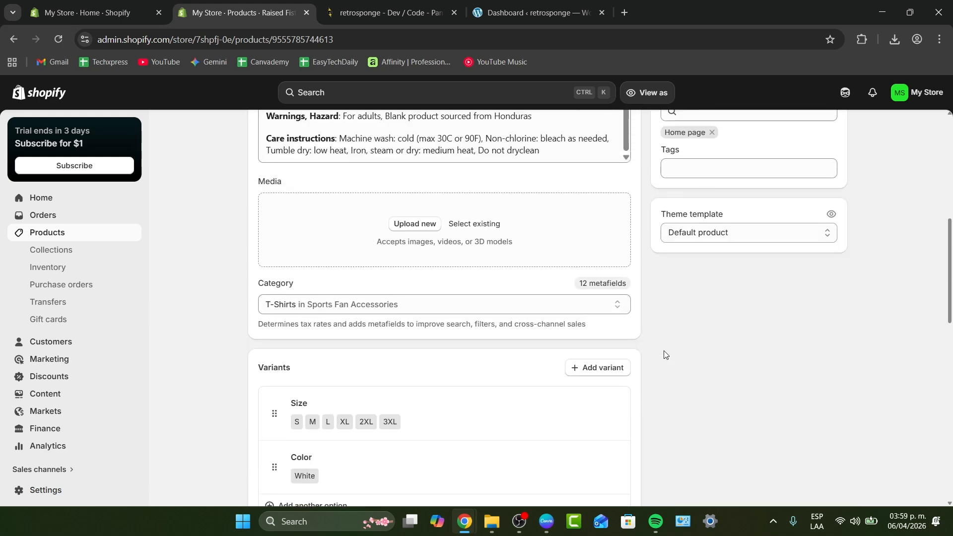
{"action": "left_click", "coordinate": [474, 300]}
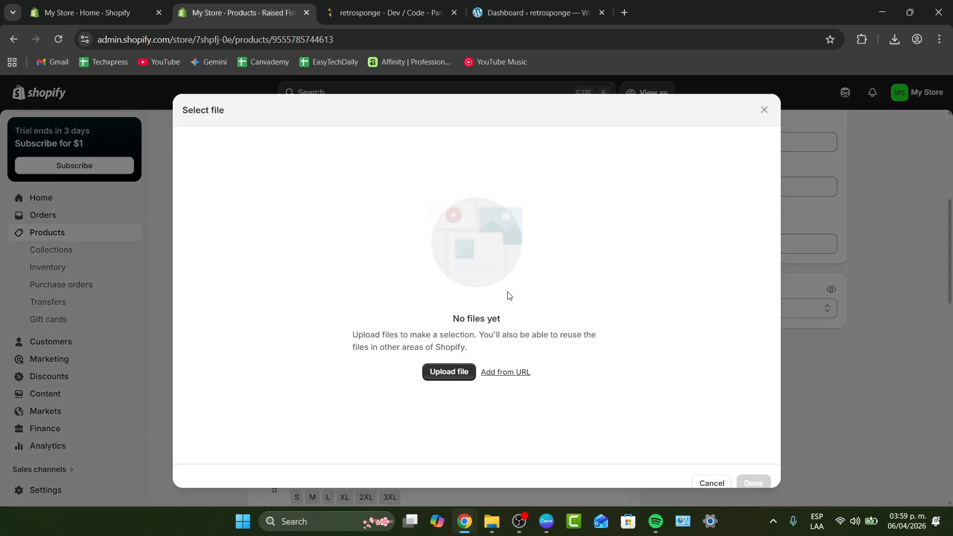
{"action": "left_click", "coordinate": [448, 372]}
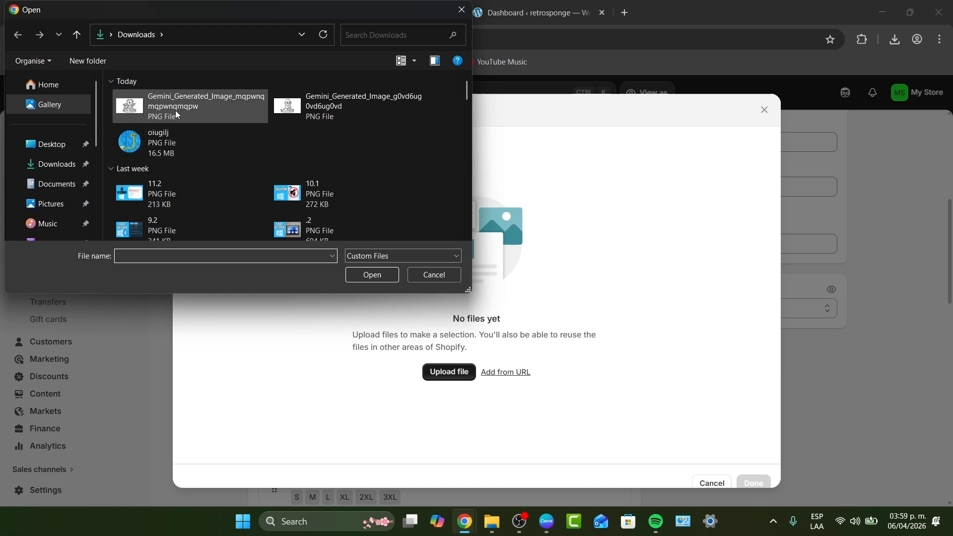
{"action": "double_click", "coordinate": [197, 148]}
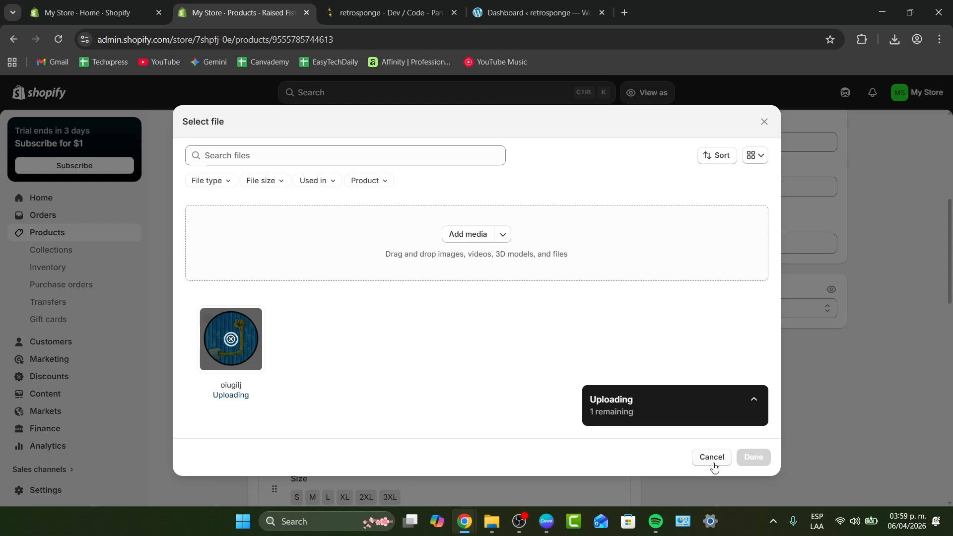
Quit the background apps Steam, Epic Games and Microsoft 365 Copilot while the image uploads.
{"action": "left_click", "coordinate": [772, 521]}
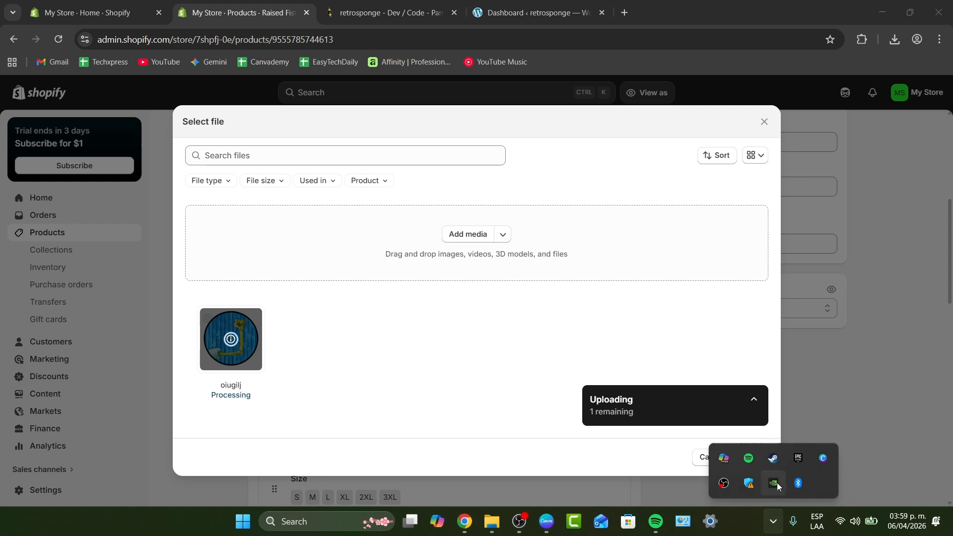
{"action": "right_click", "coordinate": [770, 463]}
{"action": "left_click", "coordinate": [794, 449]}
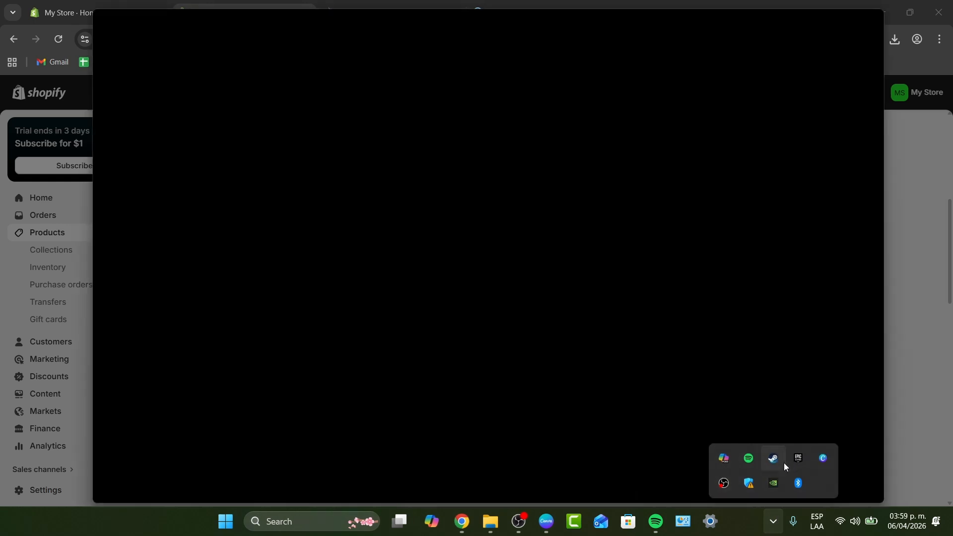
{"action": "right_click", "coordinate": [798, 460]}
{"action": "right_click", "coordinate": [773, 458]}
{"action": "left_click", "coordinate": [784, 452]}
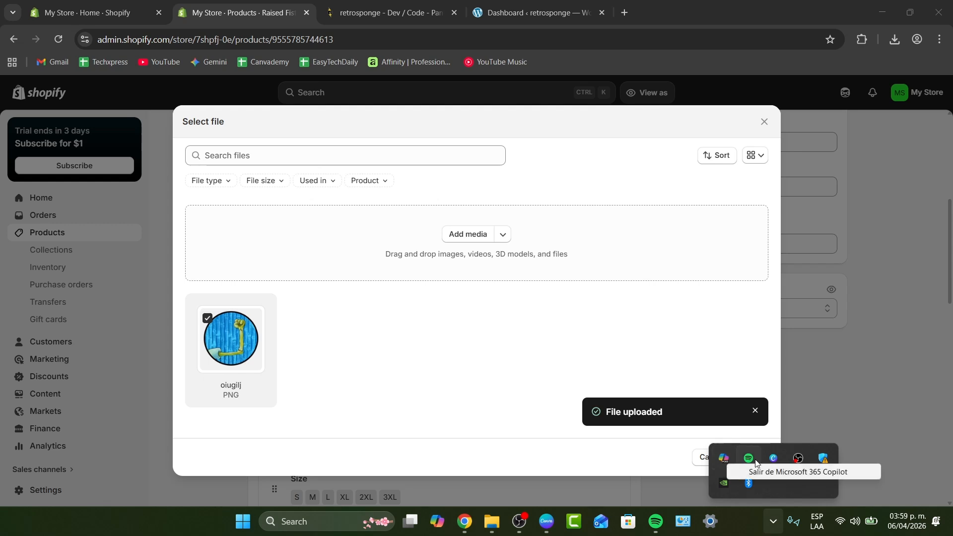
{"action": "left_click", "coordinate": [756, 472]}
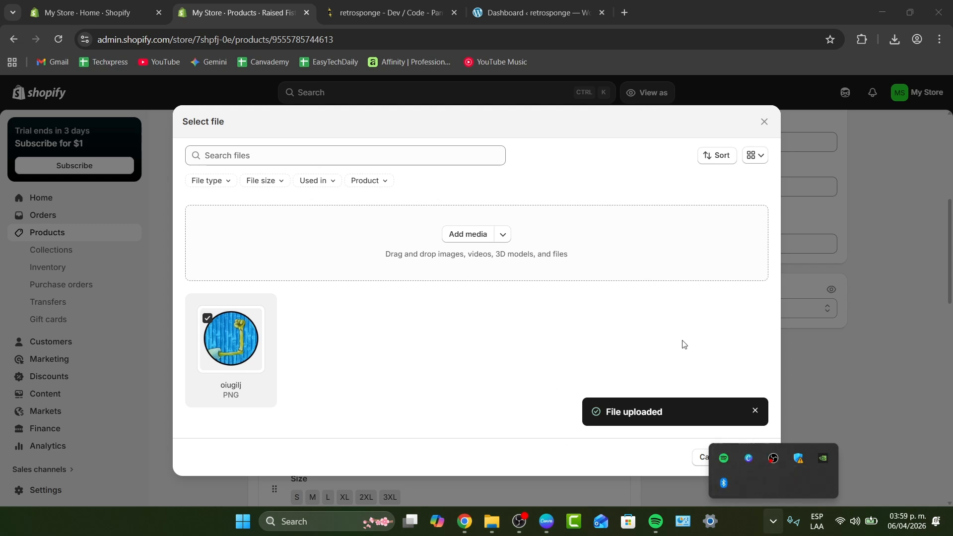
{"action": "left_click", "coordinate": [595, 363]}
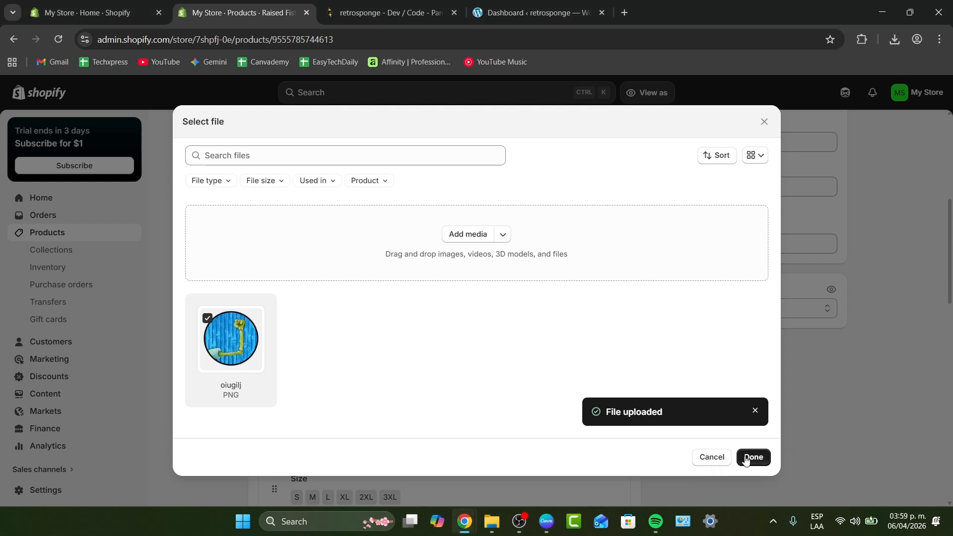
Add the uploaded oiugilj image to the T-shirt product's media.
{"action": "left_click", "coordinate": [754, 455]}
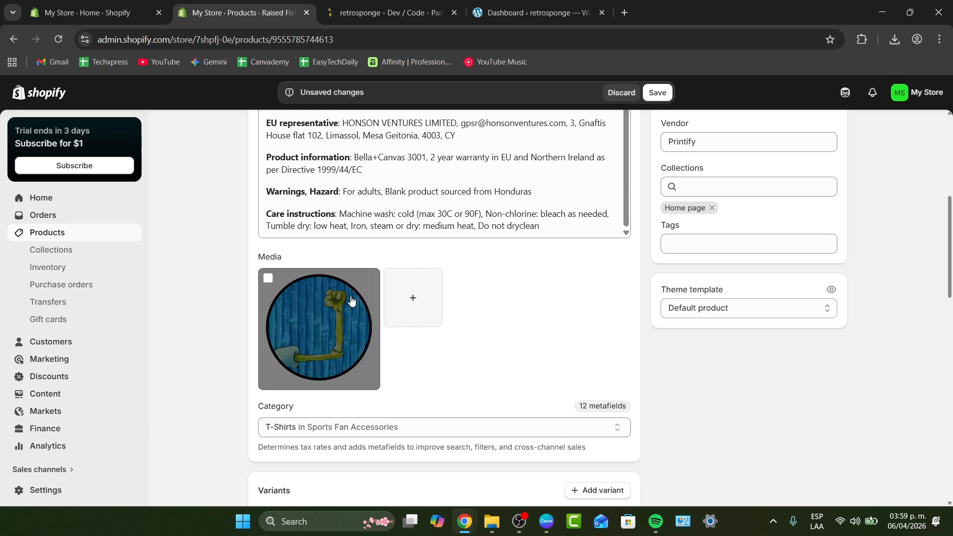
{"action": "scroll", "coordinate": [546, 363], "scroll_direction": "down", "scroll_amount": 5}
{"action": "scroll", "coordinate": [545, 363], "scroll_direction": "up", "scroll_amount": 10}
Select the opening paragraph of the product description and bring up the AI text generator for it.
{"action": "left_click", "coordinate": [516, 305]}
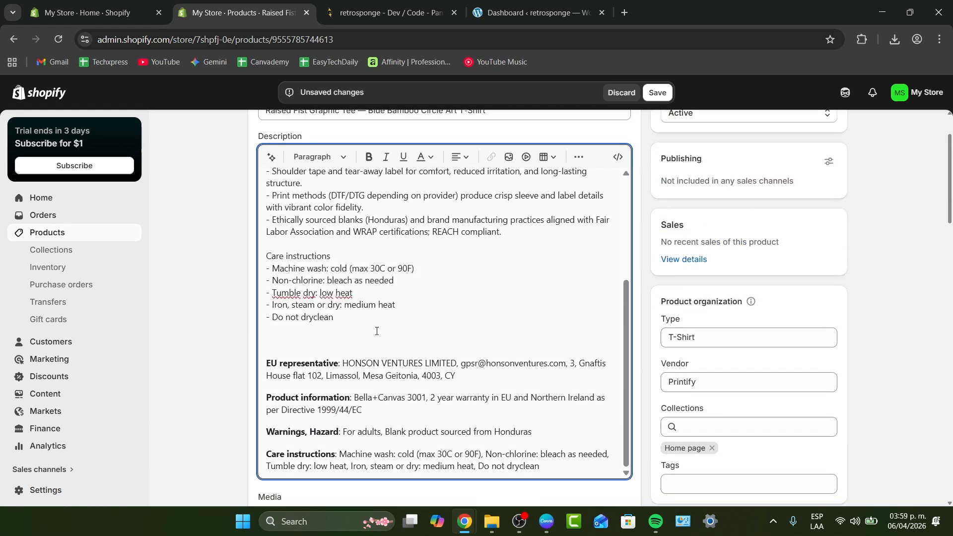
{"action": "scroll", "coordinate": [262, 291], "scroll_direction": "up", "scroll_amount": 2}
{"action": "scroll", "coordinate": [505, 296], "scroll_direction": "up", "scroll_amount": 3}
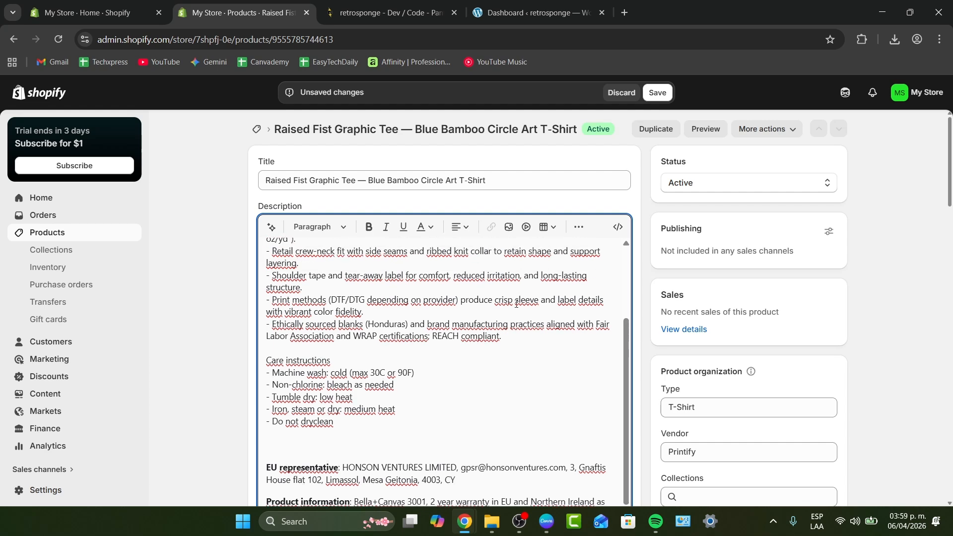
{"action": "left_click_drag", "start_coordinate": [464, 323], "coordinate": [266, 251]}
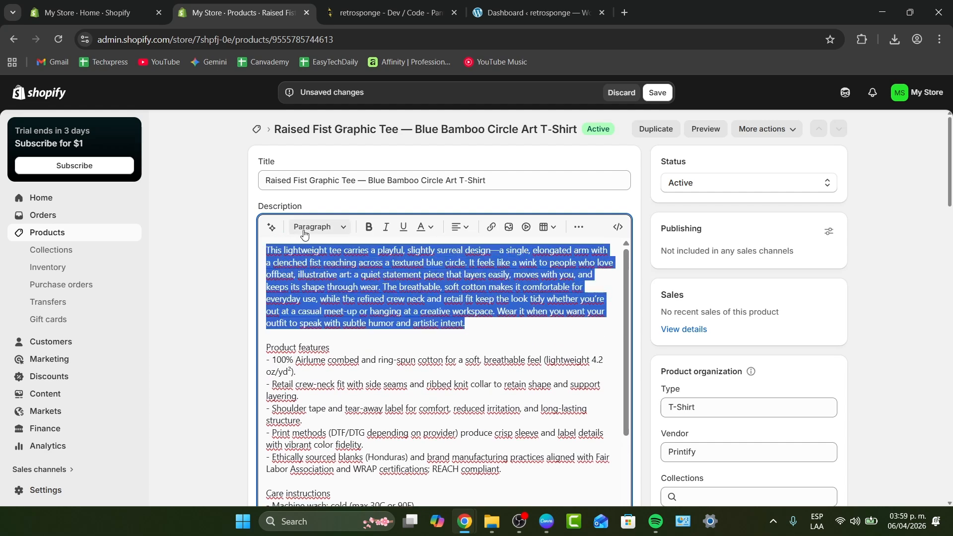
{"action": "left_click", "coordinate": [276, 230]}
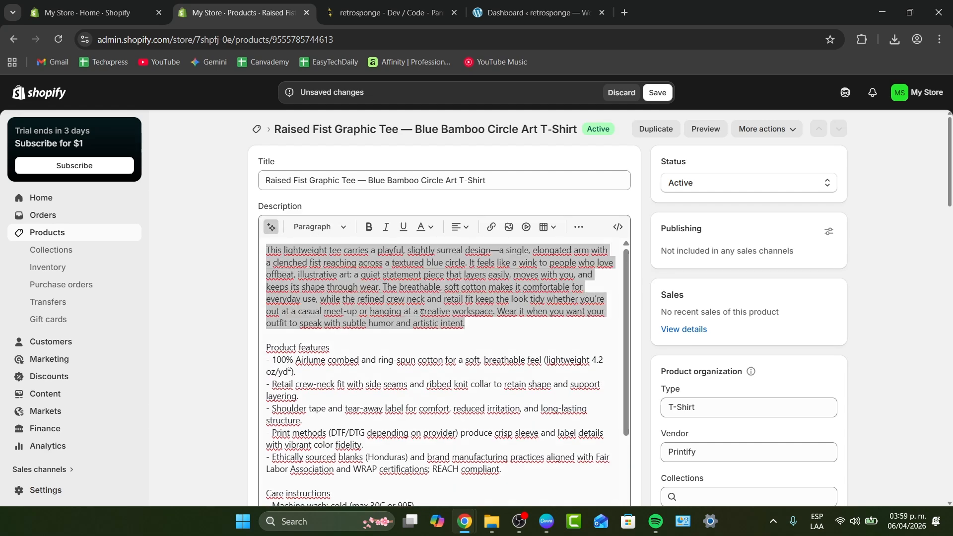
{"action": "left_click", "coordinate": [479, 319]}
{"action": "left_click_drag", "start_coordinate": [480, 319], "coordinate": [266, 250]}
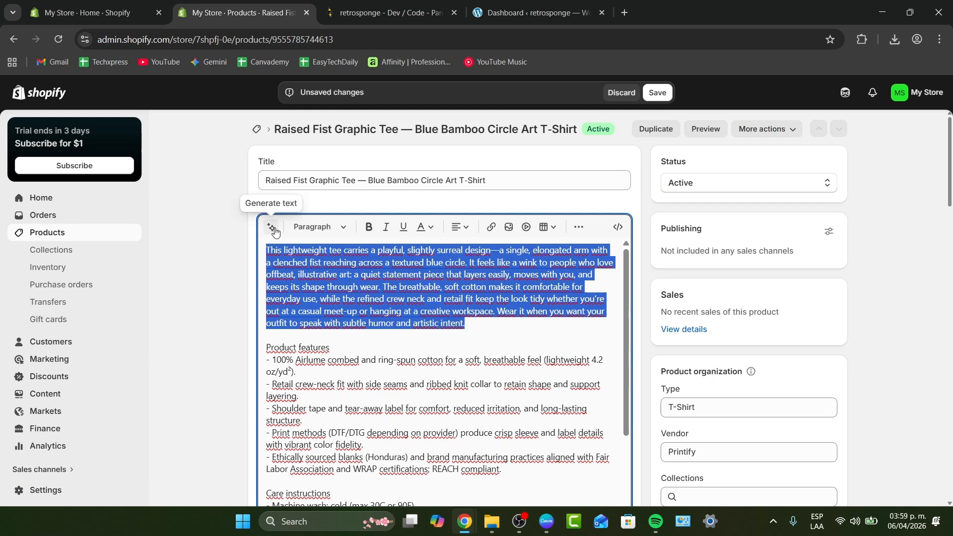
{"action": "left_click", "coordinate": [275, 231]}
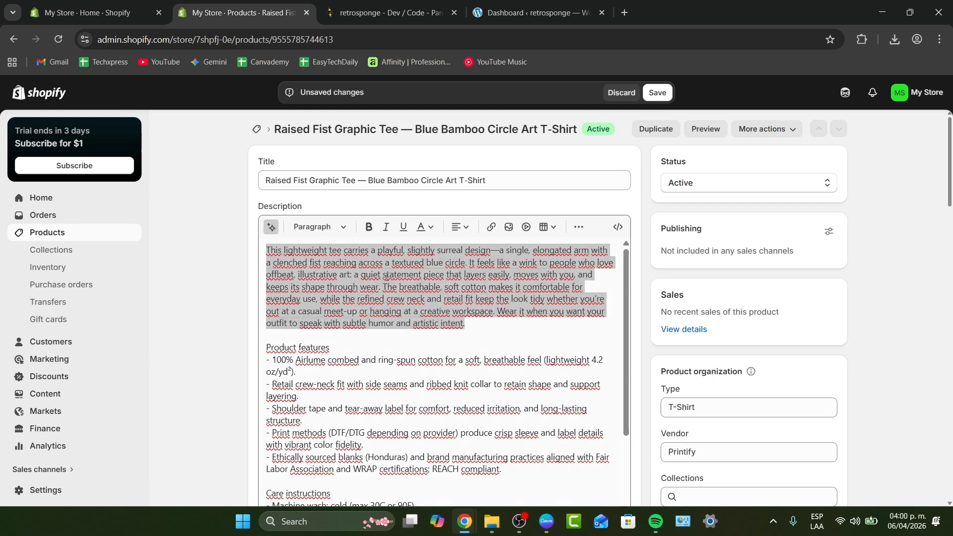
{"action": "left_click", "coordinate": [490, 325]}
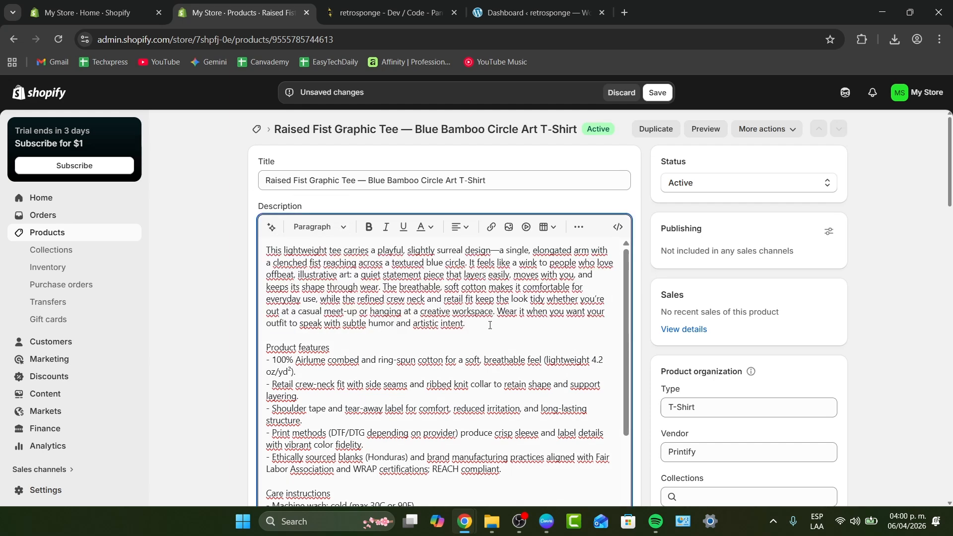
{"action": "left_click", "coordinate": [270, 230]}
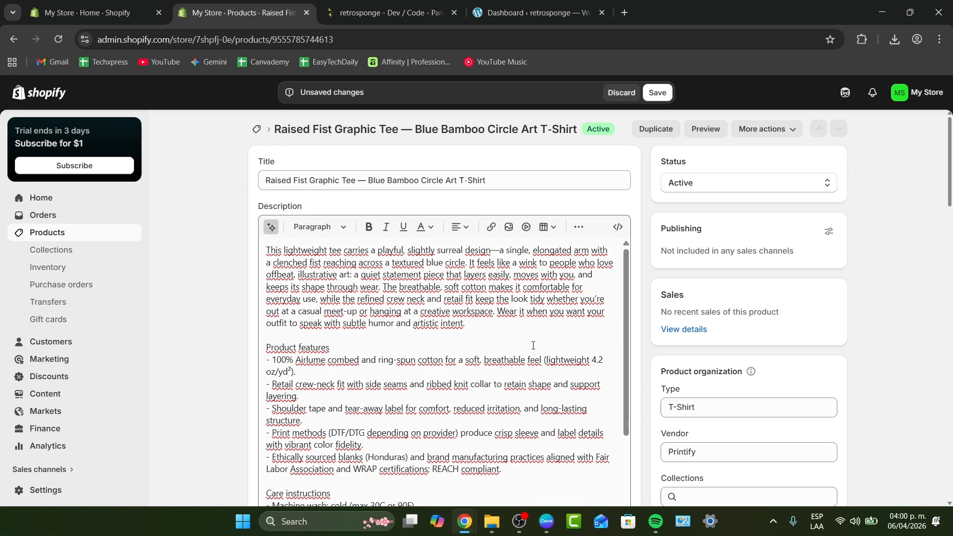
Save the T-shirt product with its new media and reopen it from the product list.
{"action": "scroll", "coordinate": [533, 345], "scroll_direction": "down", "scroll_amount": 1}
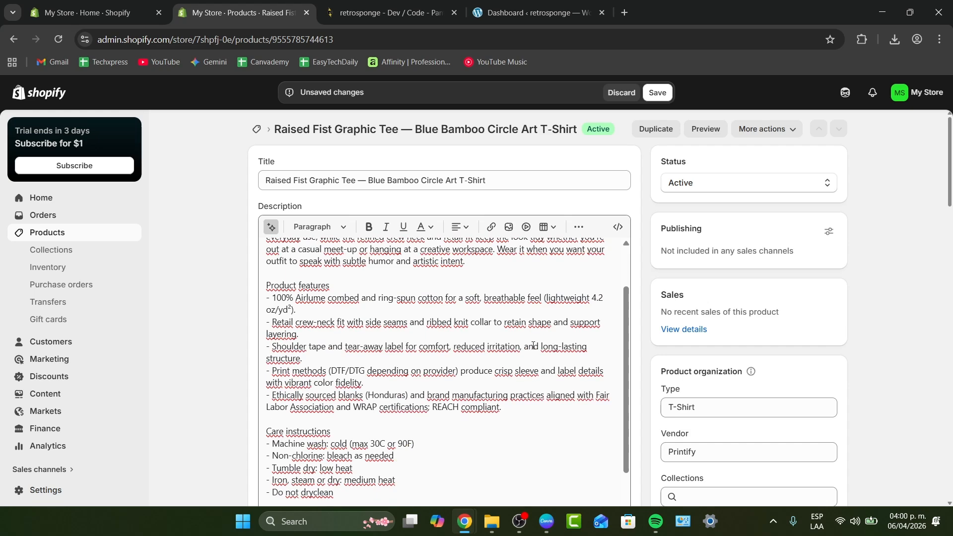
{"action": "scroll", "coordinate": [533, 346], "scroll_direction": "down", "scroll_amount": 2}
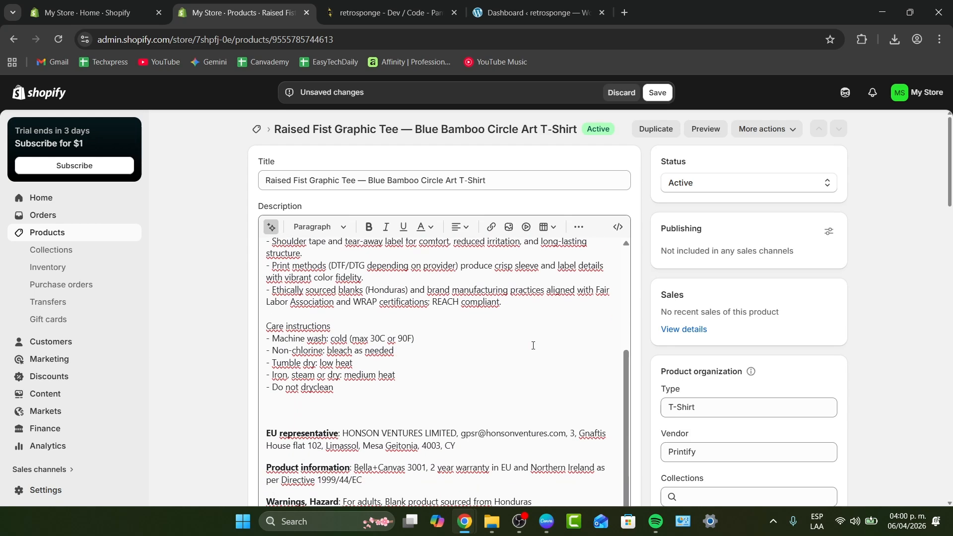
{"action": "scroll", "coordinate": [533, 345], "scroll_direction": "down", "scroll_amount": 4}
{"action": "scroll", "coordinate": [651, 298], "scroll_direction": "up", "scroll_amount": 4}
{"action": "left_click", "coordinate": [653, 94]}
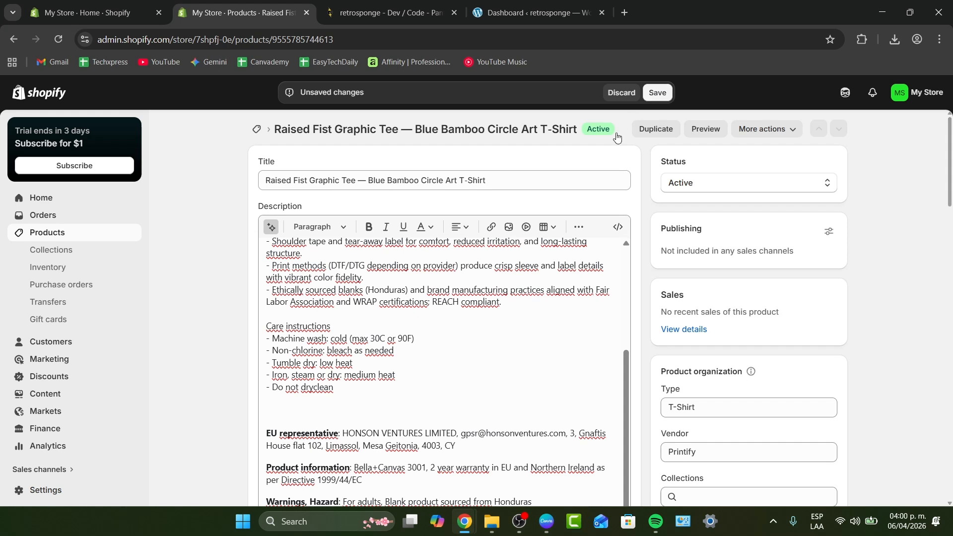
{"action": "left_click", "coordinate": [79, 234]}
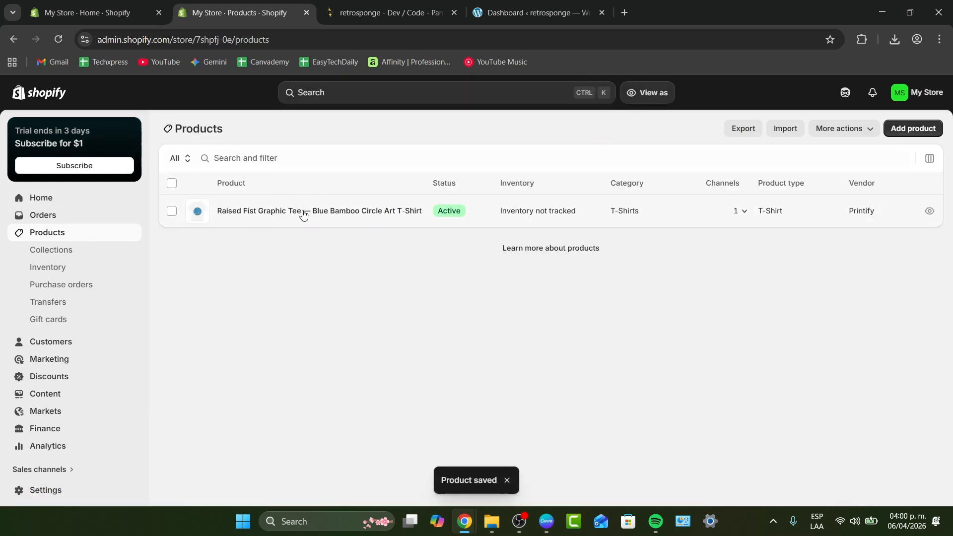
{"action": "left_click", "coordinate": [264, 213]}
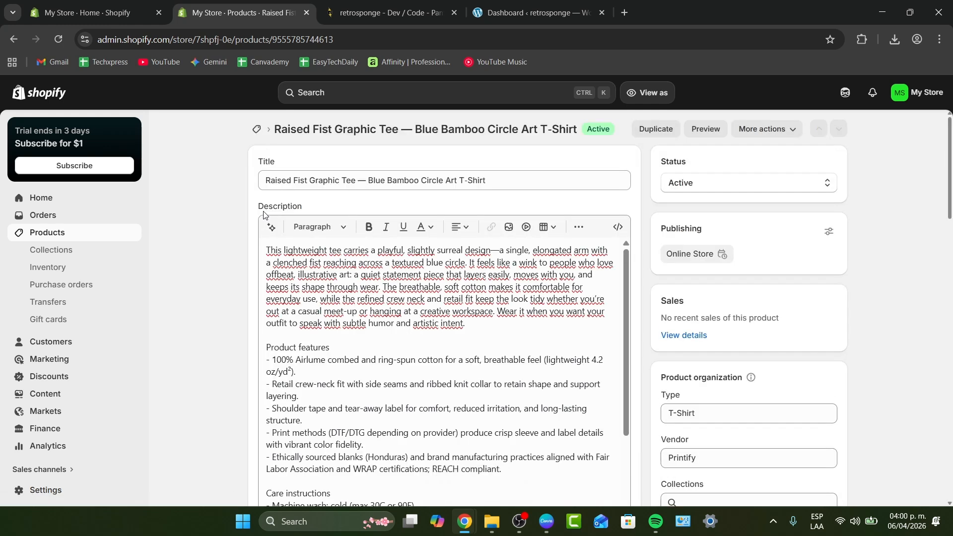
Accept the suggested alt text describing the white T-shirt with a blue circle design for the main product image and save it.
{"action": "scroll", "coordinate": [298, 298], "scroll_direction": "down", "scroll_amount": 3}
{"action": "scroll", "coordinate": [213, 336], "scroll_direction": "down", "scroll_amount": 10}
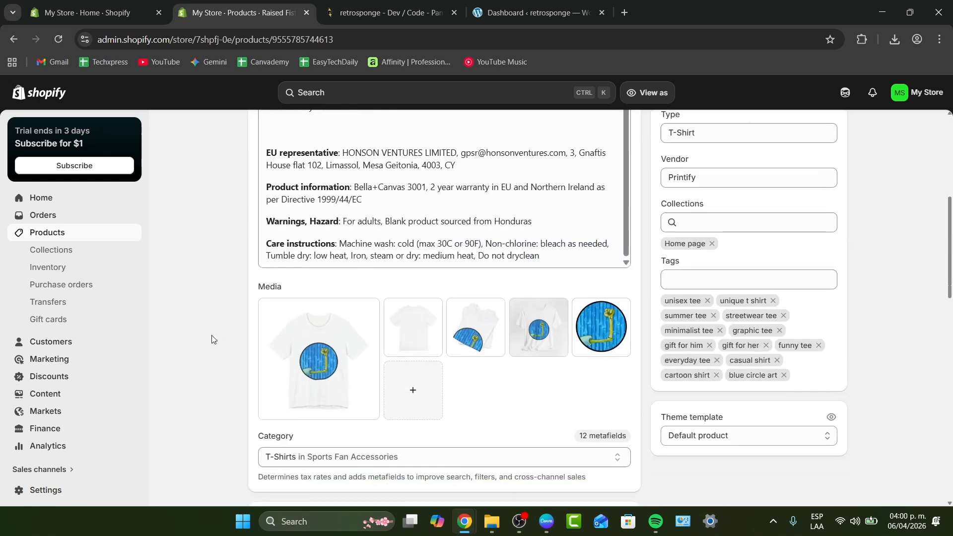
{"action": "scroll", "coordinate": [322, 271], "scroll_direction": "up", "scroll_amount": 3}
{"action": "left_click", "coordinate": [322, 307]}
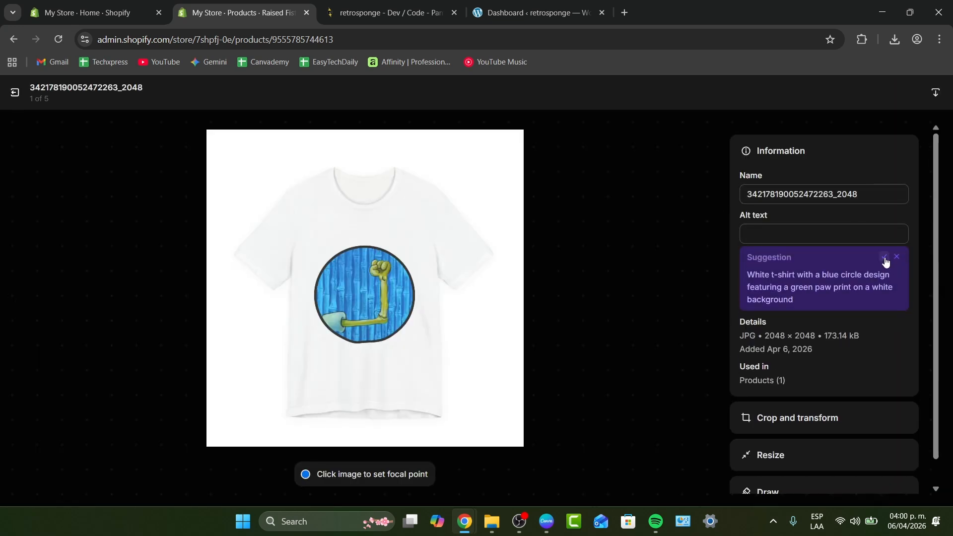
{"action": "left_click", "coordinate": [884, 258]}
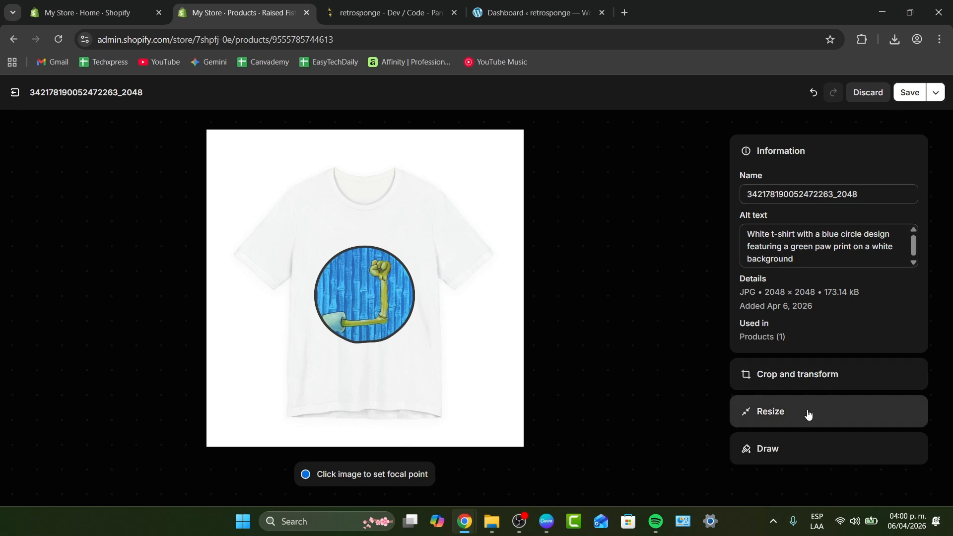
{"action": "left_click", "coordinate": [910, 95]}
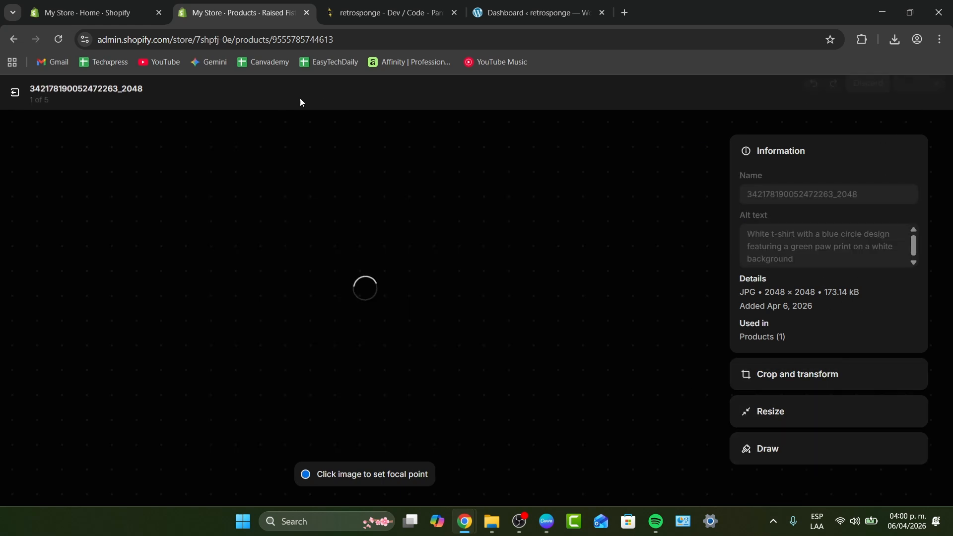
{"action": "left_click", "coordinate": [15, 93]}
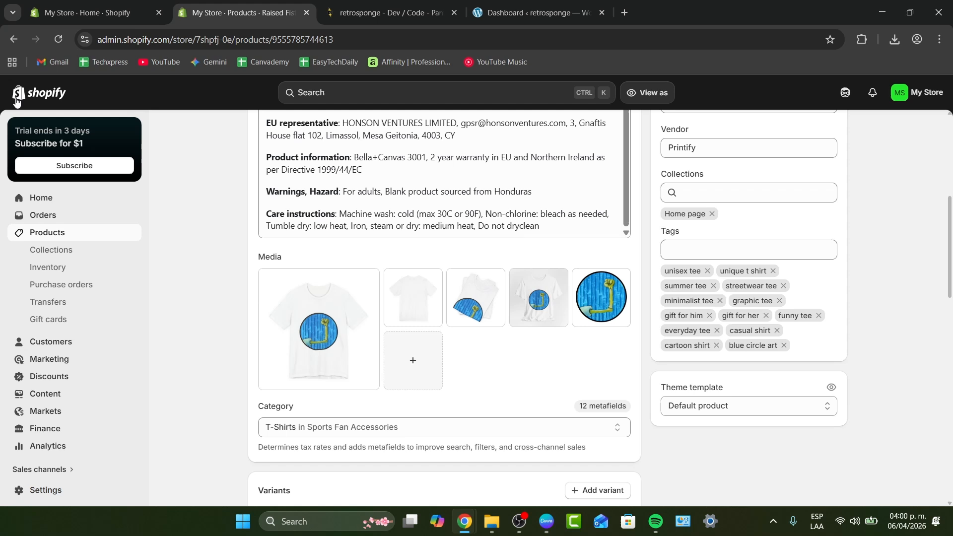
Go to the online store's themes and open the current Horizon theme for editing.
{"action": "scroll", "coordinate": [99, 379], "scroll_direction": "down", "scroll_amount": 3}
{"action": "left_click", "coordinate": [106, 371]}
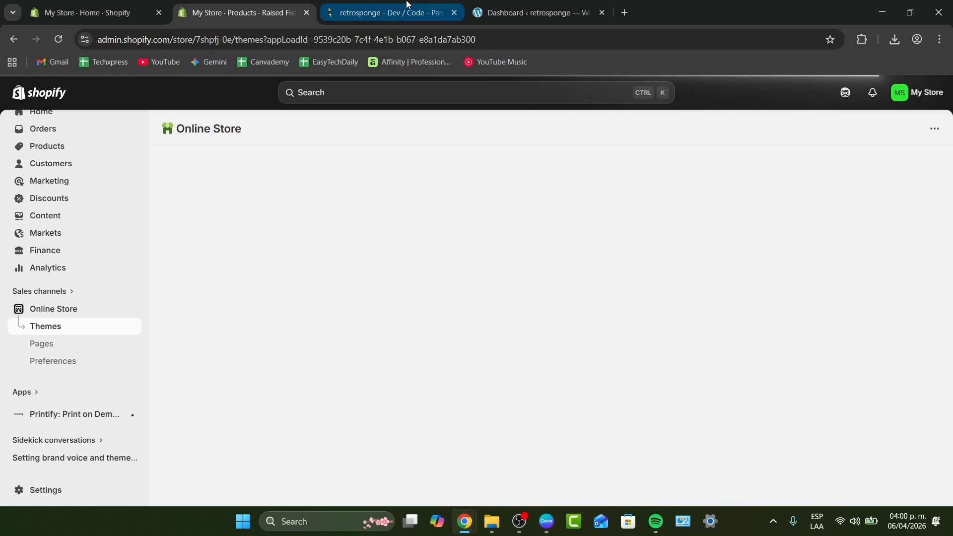
{"action": "scroll", "coordinate": [567, 298], "scroll_direction": "down", "scroll_amount": 1}
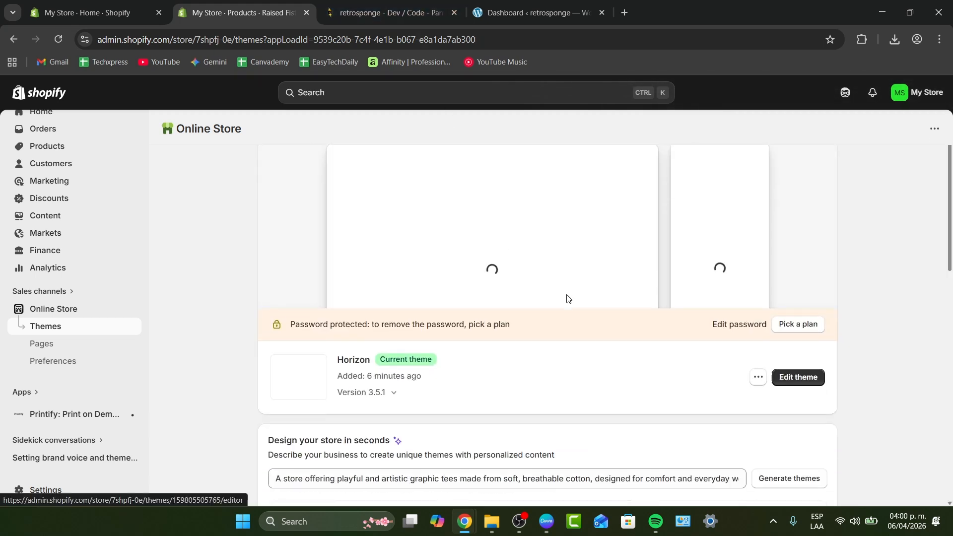
{"action": "scroll", "coordinate": [567, 298], "scroll_direction": "down", "scroll_amount": 1}
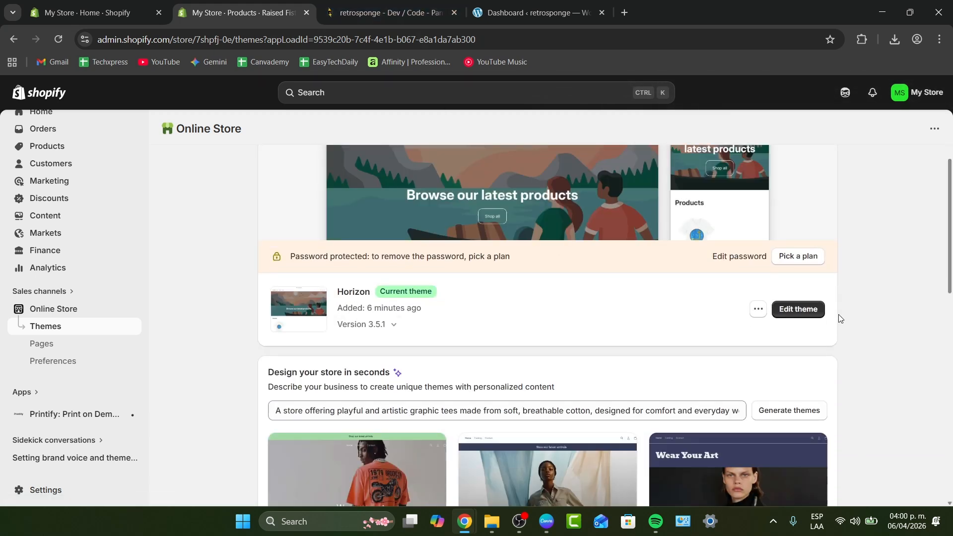
{"action": "left_click", "coordinate": [798, 309]}
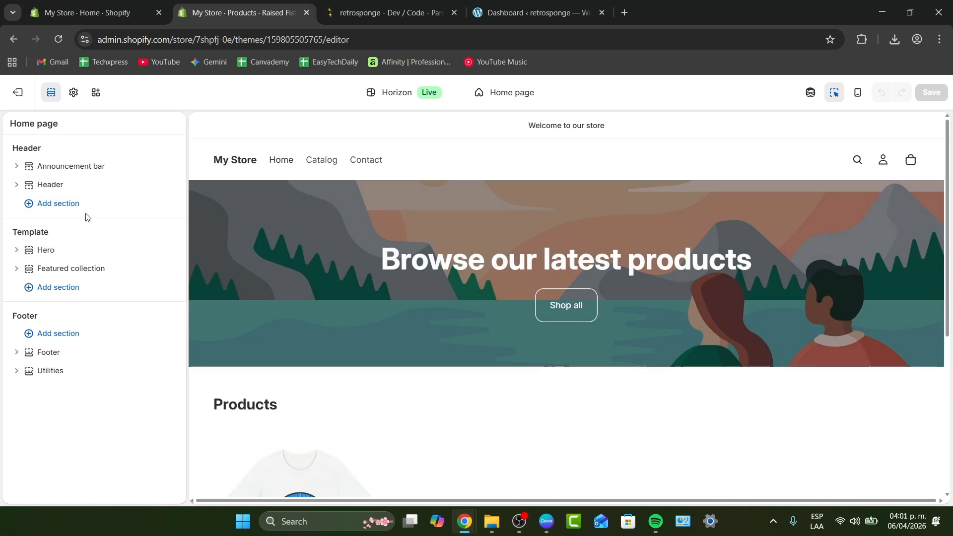
Generate an AI block in the home page's header group, requesting a storytelling module for the hero banner about the store's mission to save.
{"action": "left_click", "coordinate": [73, 207]}
{"action": "left_click", "coordinate": [271, 245]}
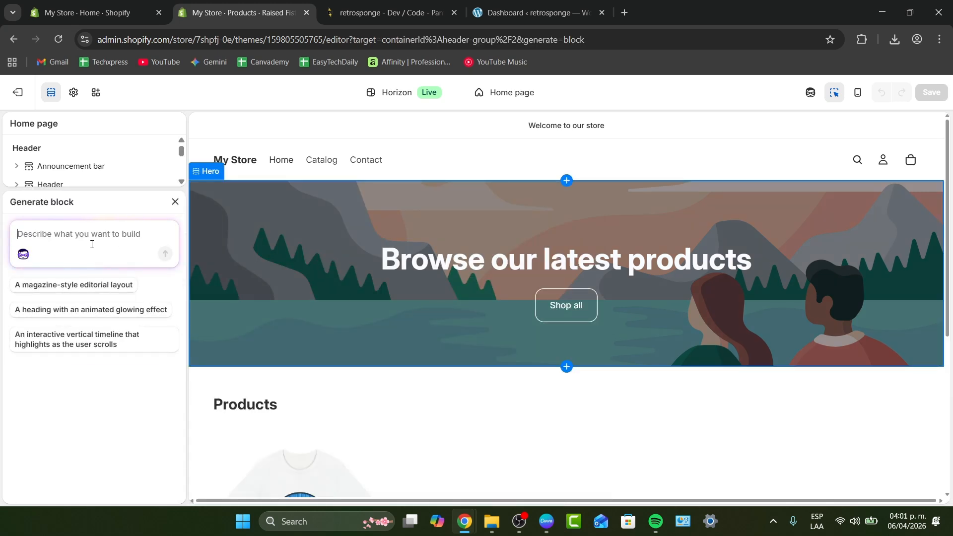
{"action": "type", "text": "cr"}
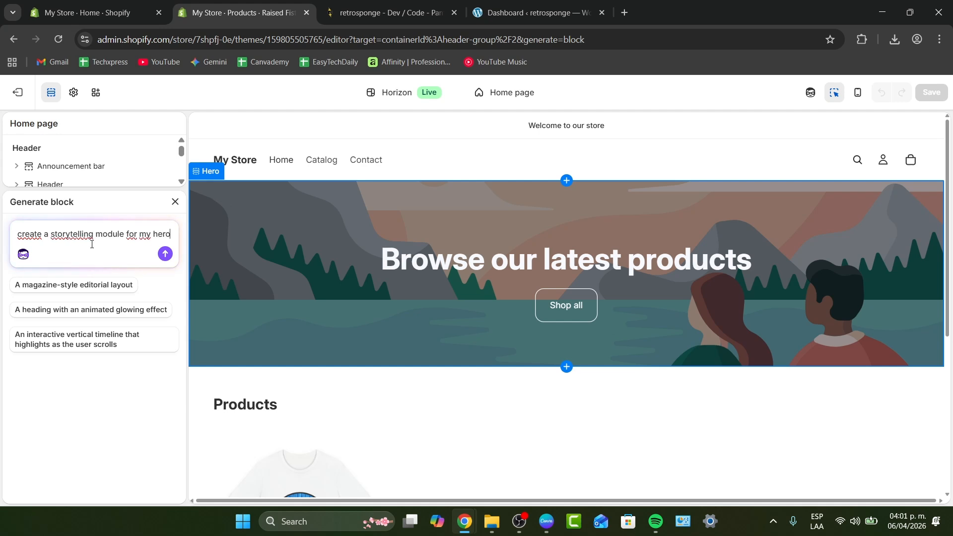
{"action": "type", "text": "banne"}
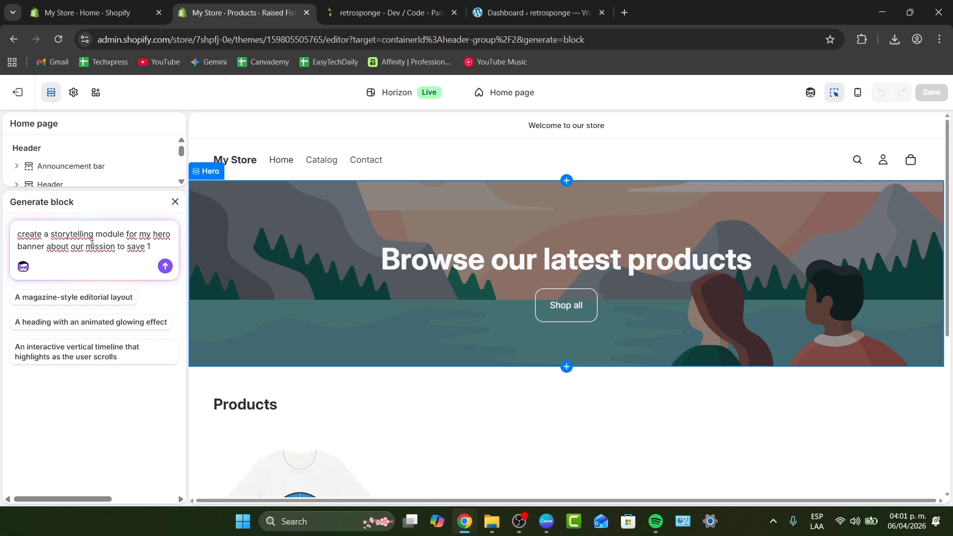
{"action": "type", "text": "r about our mission to save 1"}
{"action": "key", "text": "Return"}
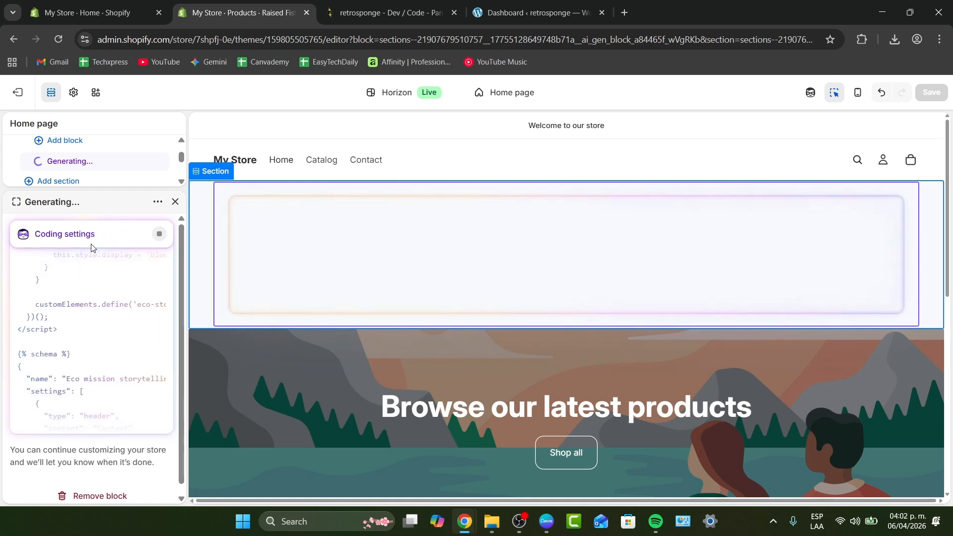
Switch to the store's home page, dismiss the app recommendations and ask the Sidekick assistant to "run a final quality check on my store".
{"action": "left_click", "coordinate": [94, 12]}
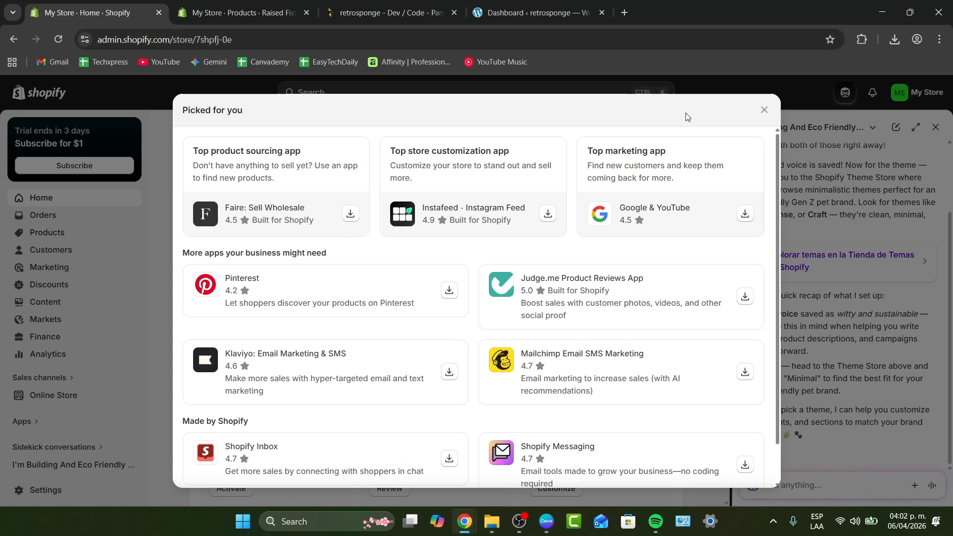
{"action": "left_click", "coordinate": [764, 111]}
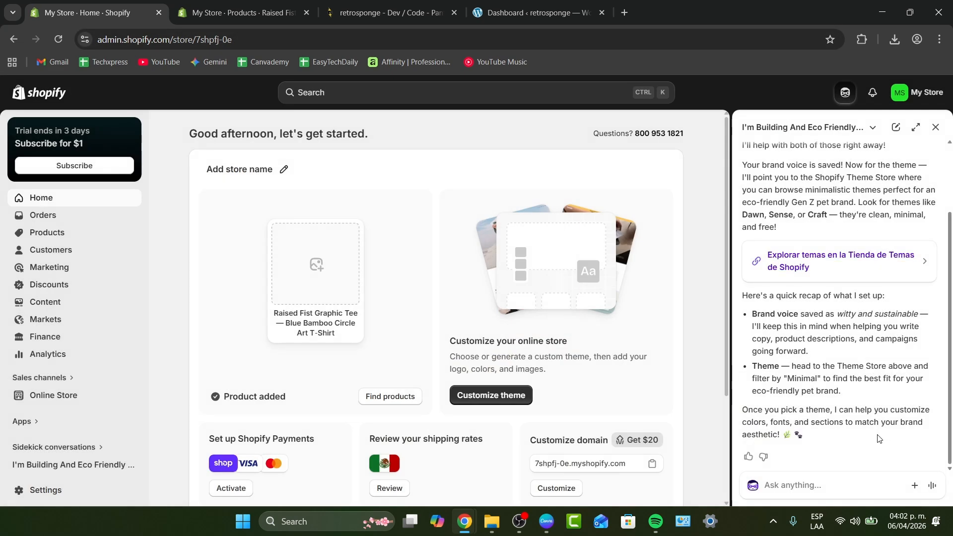
{"action": "left_click", "coordinate": [783, 479]}
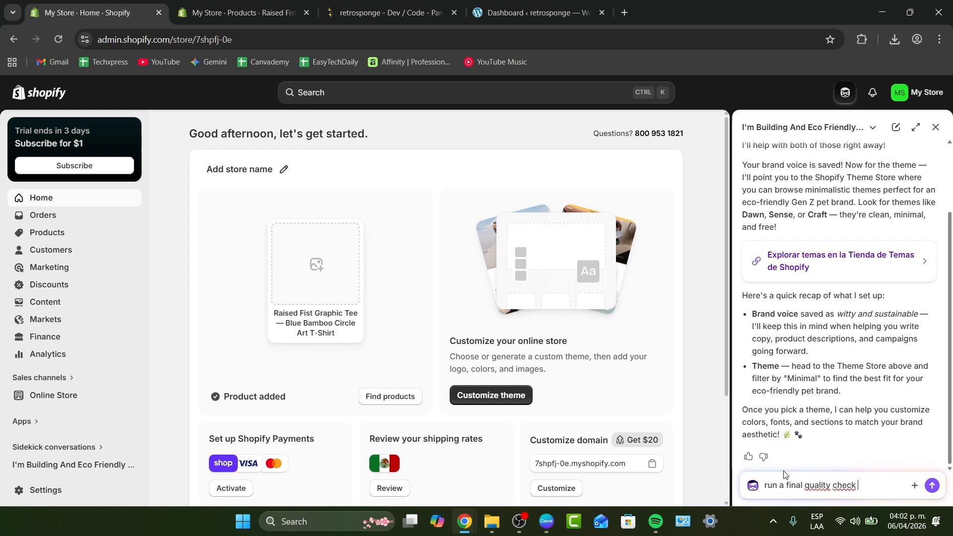
{"action": "type", "text": "run a final quality check on my st"}
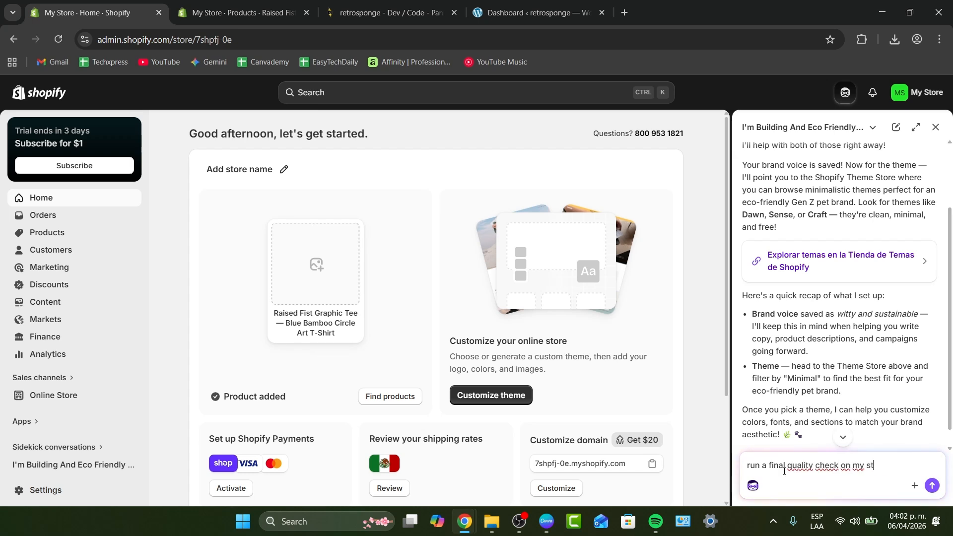
{"action": "type", "text": "ore"}
{"action": "key", "text": "Return"}
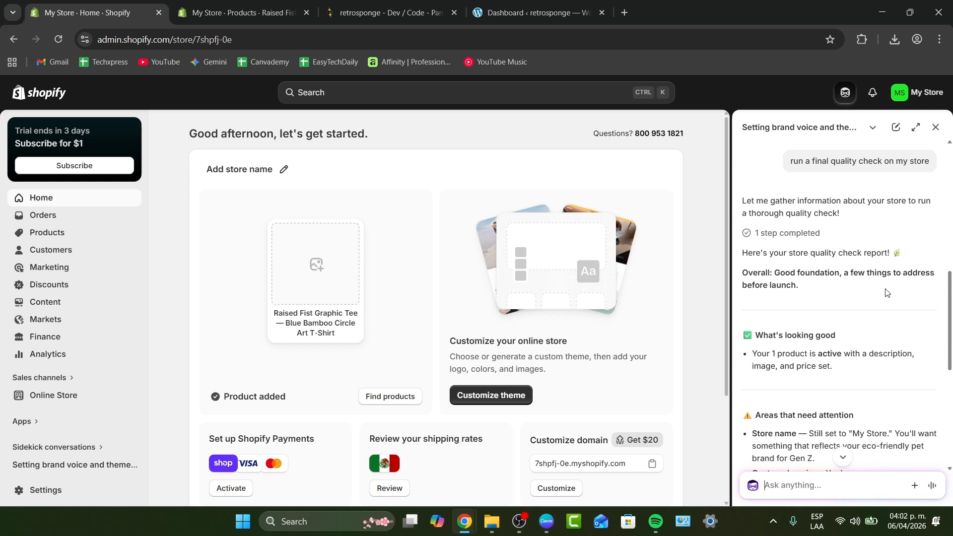
Review the quality check report for what looks good and which areas need attention, from store name and domain to shipping rates.
{"action": "scroll", "coordinate": [887, 292], "scroll_direction": "down", "scroll_amount": 2}
{"action": "left_click_drag", "start_coordinate": [788, 211], "coordinate": [842, 229]}
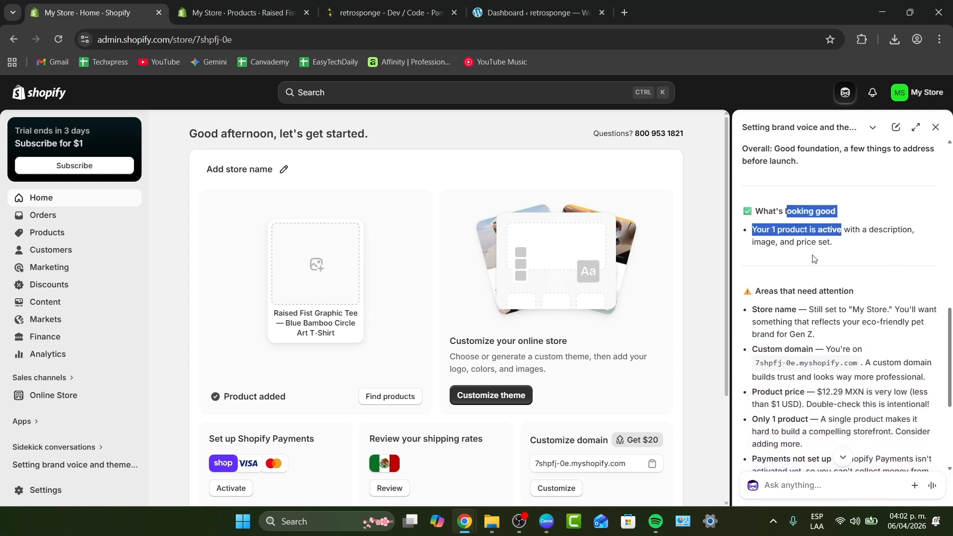
{"action": "scroll", "coordinate": [834, 268], "scroll_direction": "down", "scroll_amount": 1}
{"action": "left_click_drag", "start_coordinate": [759, 247], "coordinate": [784, 248]}
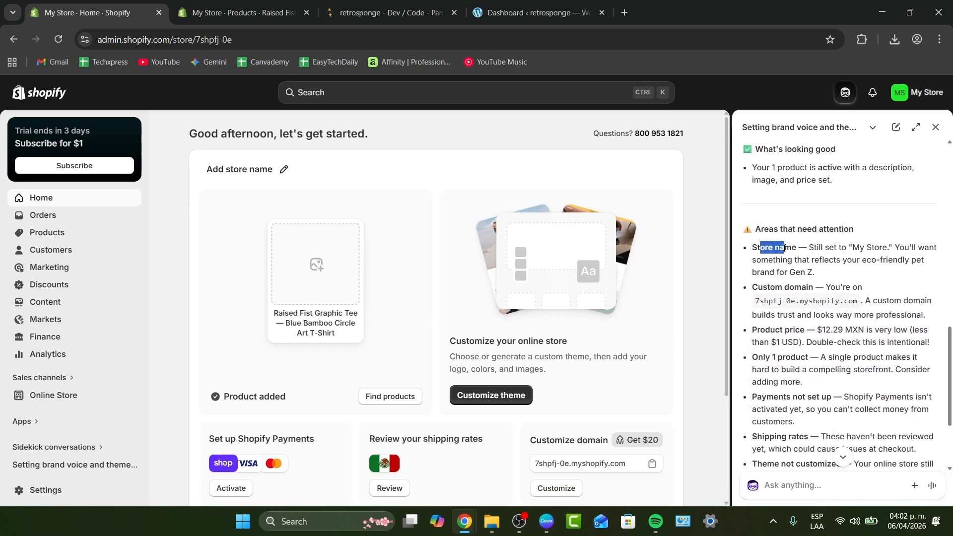
{"action": "left_click_drag", "start_coordinate": [760, 284], "coordinate": [825, 287]}
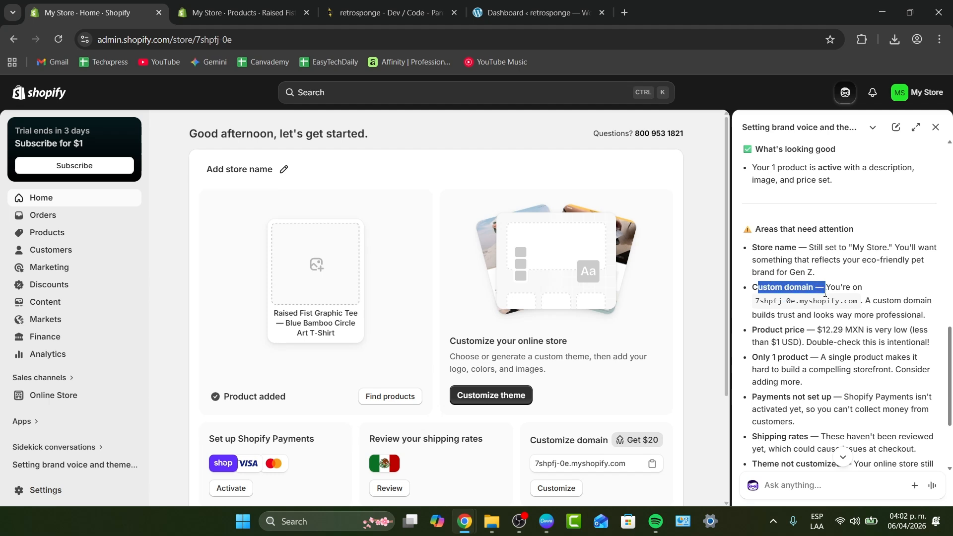
{"action": "scroll", "coordinate": [819, 298], "scroll_direction": "down", "scroll_amount": 1}
{"action": "left_click_drag", "start_coordinate": [770, 268], "coordinate": [824, 276]}
{"action": "scroll", "coordinate": [782, 331], "scroll_direction": "down", "scroll_amount": 1}
{"action": "left_click_drag", "start_coordinate": [809, 312], "coordinate": [774, 321]}
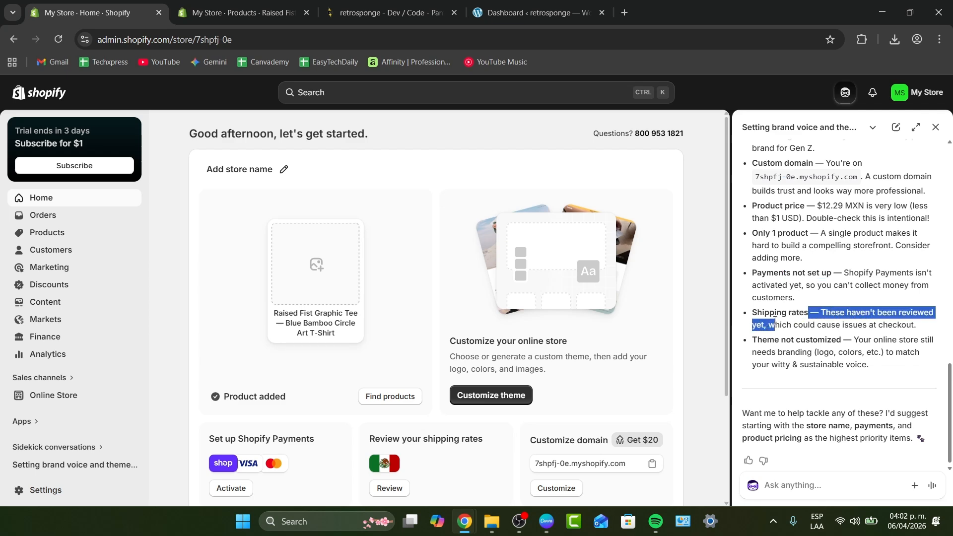
Read the report's theme customization item, return to the theme editor and look through the Eco mission storytelling block's content, stats and color settings.
{"action": "left_click_drag", "start_coordinate": [843, 339], "coordinate": [785, 352]}
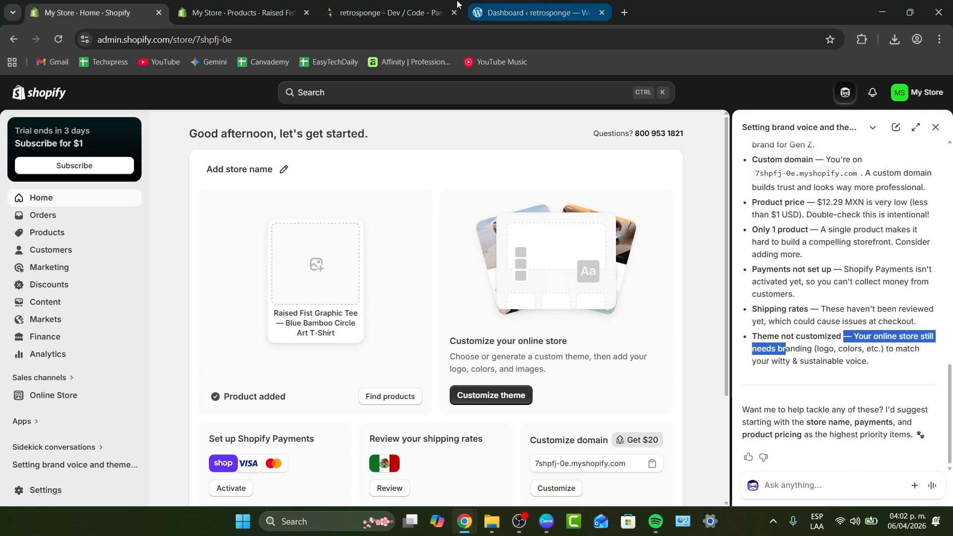
{"action": "left_click", "coordinate": [275, 5]}
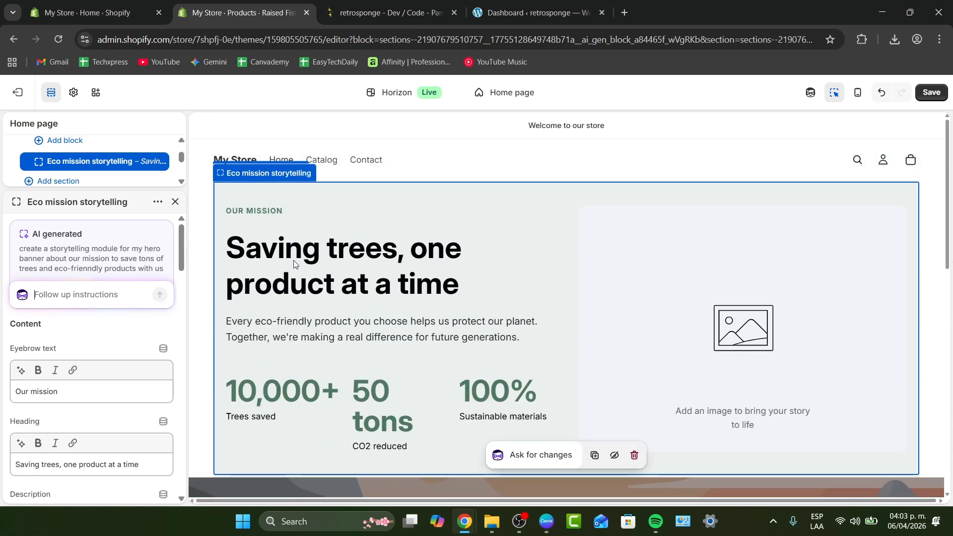
{"action": "scroll", "coordinate": [75, 325], "scroll_direction": "down", "scroll_amount": 15}
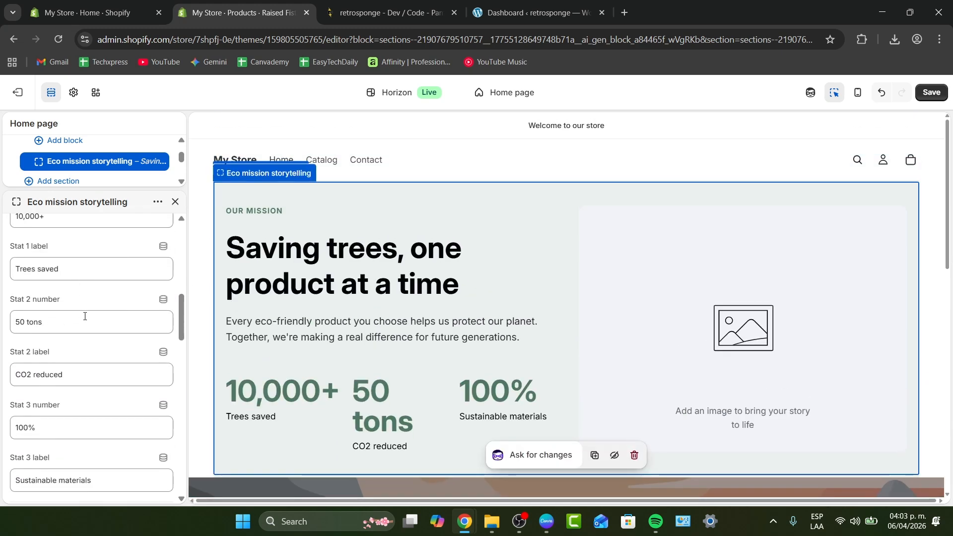
{"action": "scroll", "coordinate": [88, 317], "scroll_direction": "down", "scroll_amount": 9}
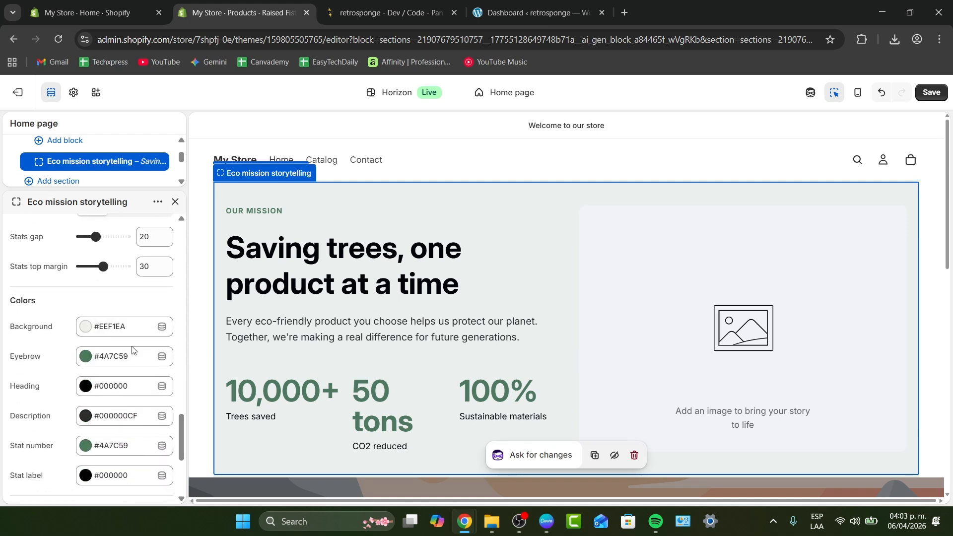
Adjust the section containing the storytelling block: gap 0 px, corner radius 46 px, top padding 29 px and bottom padding 30 px.
{"action": "left_click", "coordinate": [199, 276]}
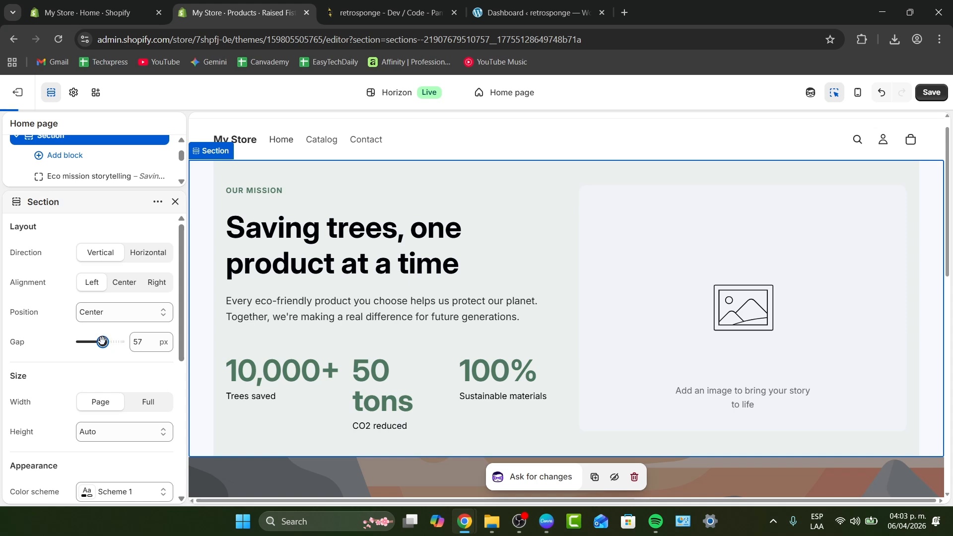
{"action": "left_click_drag", "start_coordinate": [102, 347], "coordinate": [74, 347]}
{"action": "scroll", "coordinate": [94, 356], "scroll_direction": "down", "scroll_amount": 5}
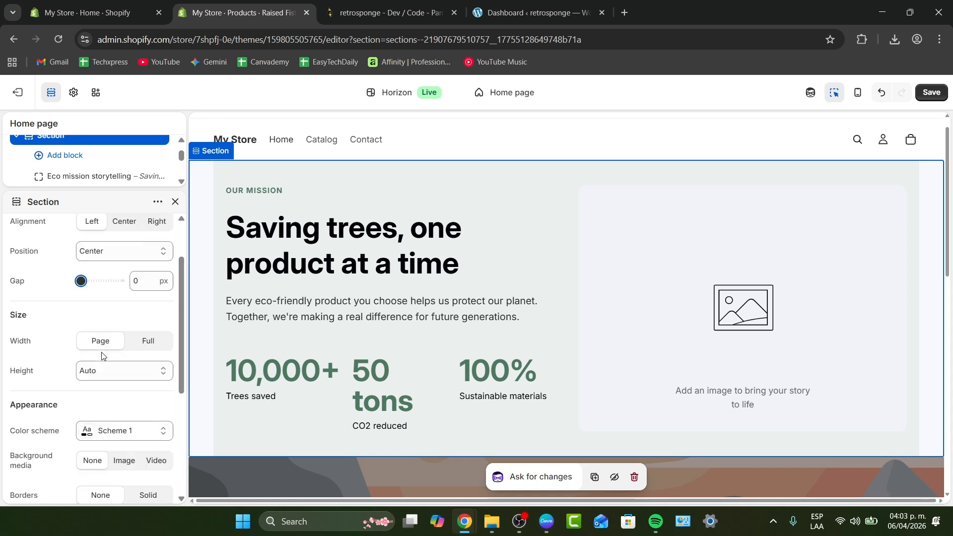
{"action": "scroll", "coordinate": [103, 362], "scroll_direction": "down", "scroll_amount": 1}
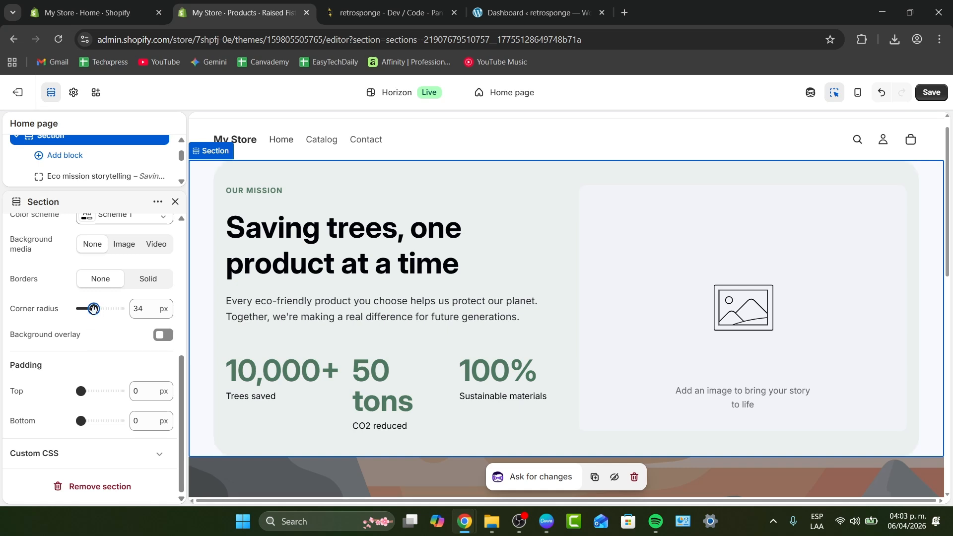
{"action": "mouse_move", "coordinate": [93, 309]}
{"action": "left_mouse_down"}
{"action": "mouse_move", "coordinate": [119, 309]}
{"action": "mouse_move", "coordinate": [98, 309]}
{"action": "left_mouse_up"}
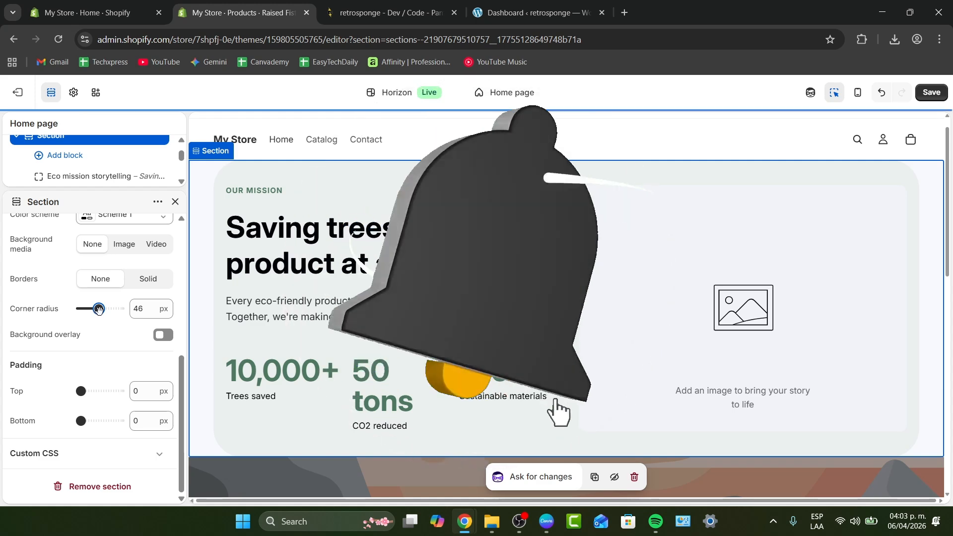
{"action": "mouse_move", "coordinate": [89, 396]}
{"action": "left_mouse_down"}
{"action": "mouse_move", "coordinate": [97, 391]}
{"action": "mouse_move", "coordinate": [90, 421]}
{"action": "mouse_move", "coordinate": [94, 391]}
{"action": "left_mouse_up"}
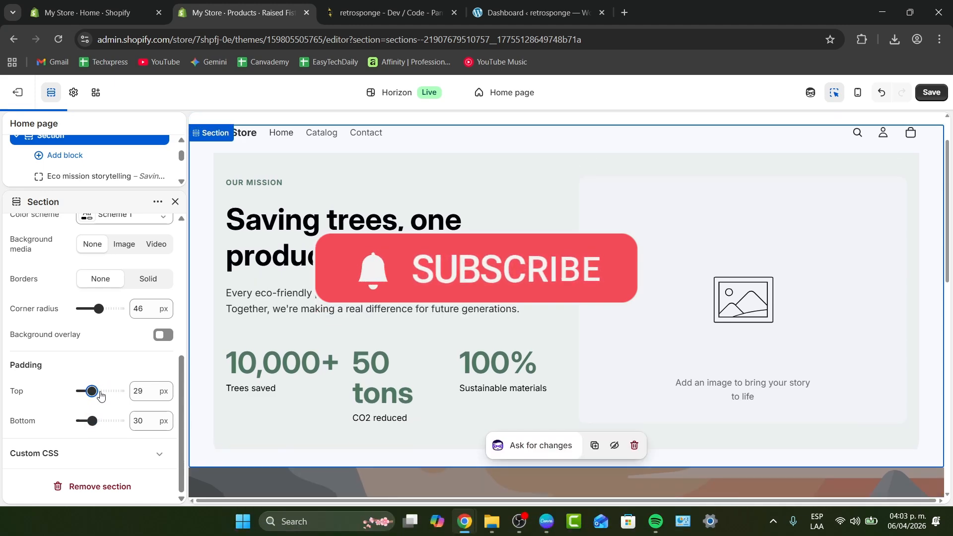